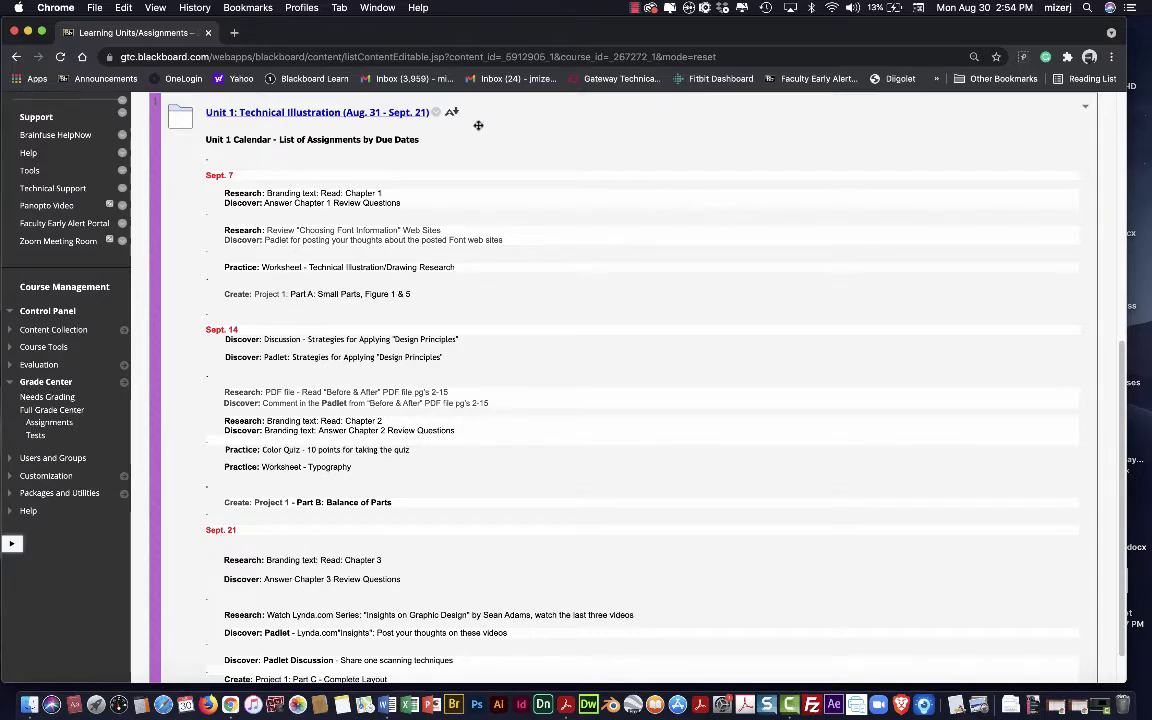
Step: Go to Unit 1 Technical Illustration, then the Project 1 U-Line Chair Assembly folder
{"action": "left_click", "coordinate": [368, 113]}
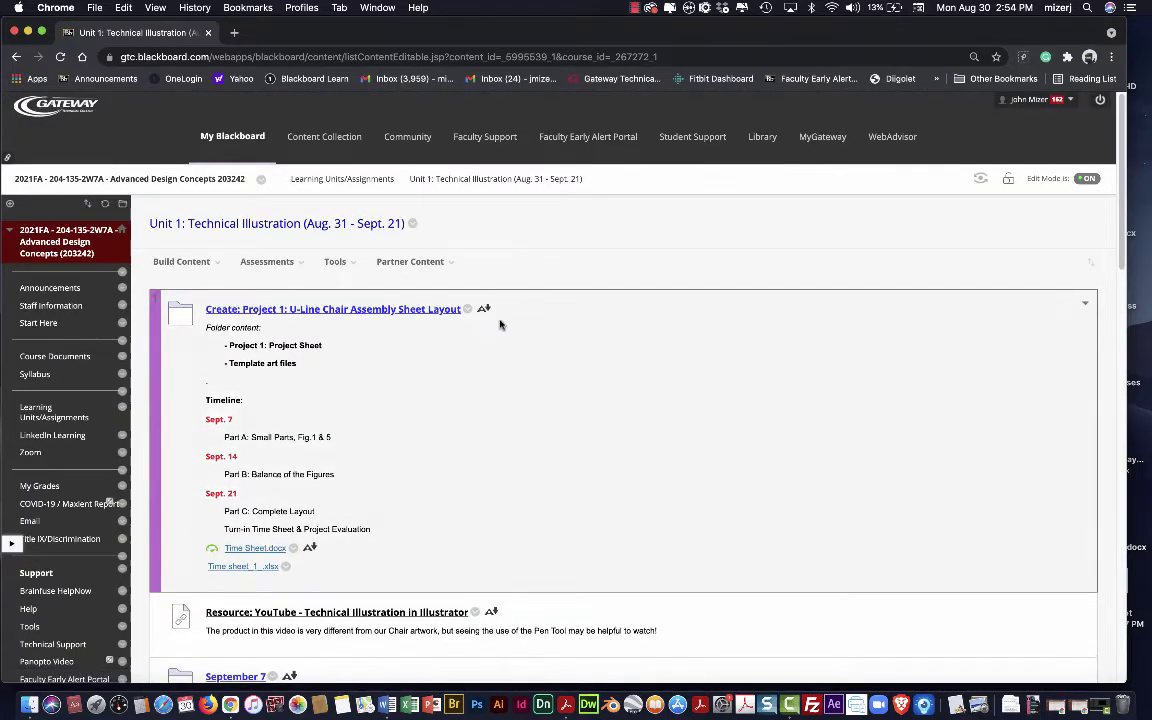
{"action": "scroll", "coordinate": [432, 323], "scroll_direction": "down", "scroll_amount": 1}
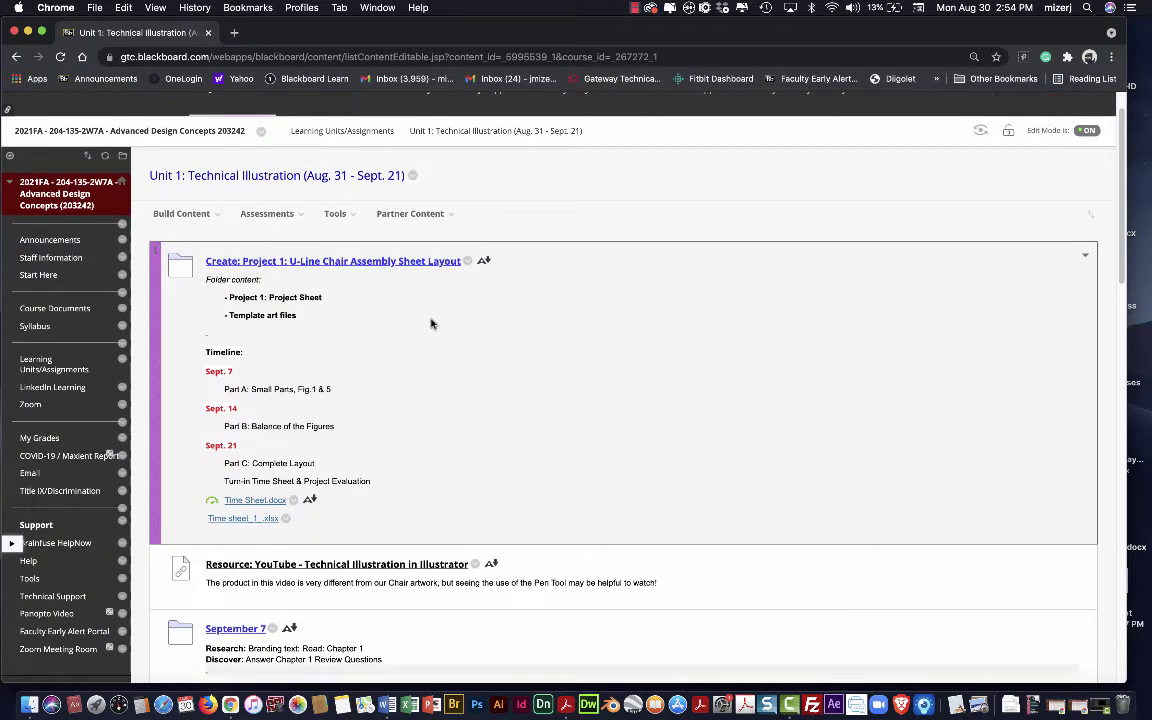
{"action": "left_click", "coordinate": [388, 262]}
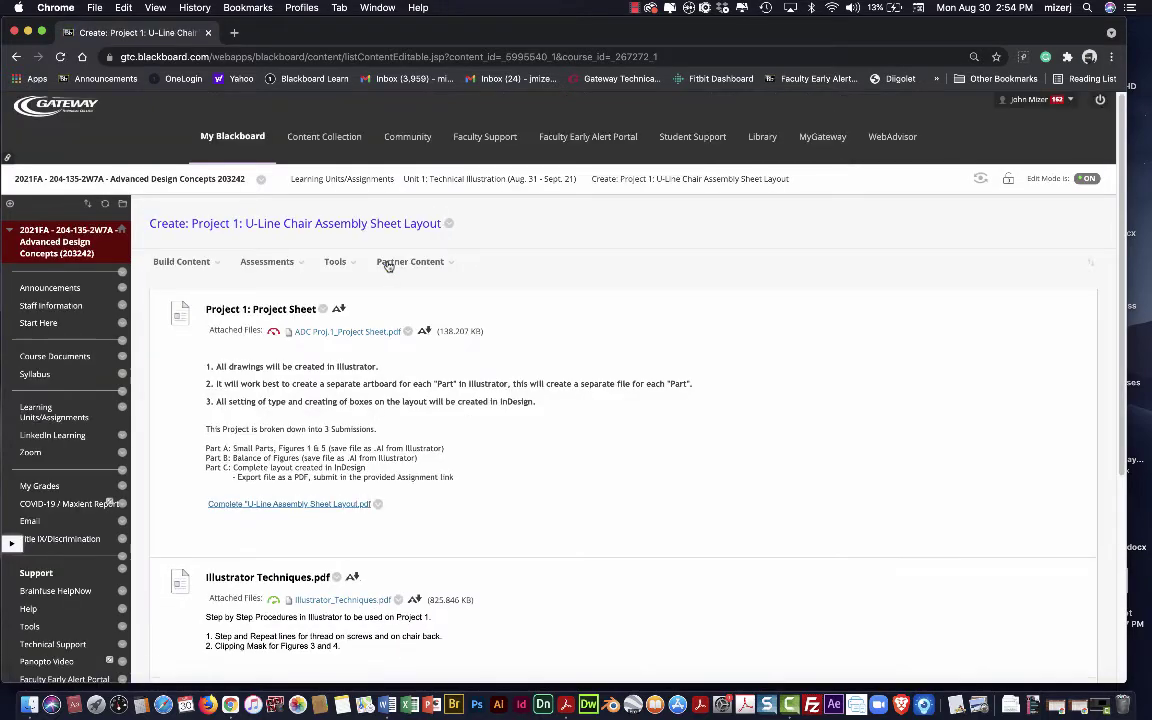
{"action": "scroll", "coordinate": [496, 338], "scroll_direction": "down", "scroll_amount": 5}
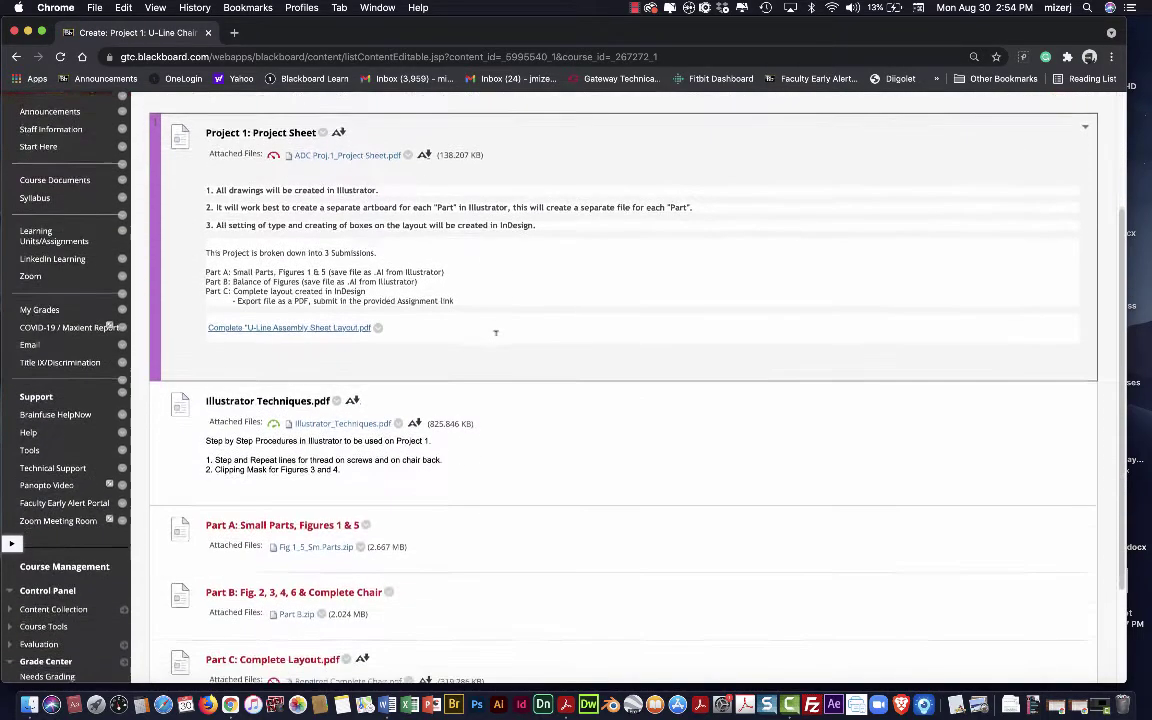
{"action": "scroll", "coordinate": [496, 341], "scroll_direction": "down", "scroll_amount": 1}
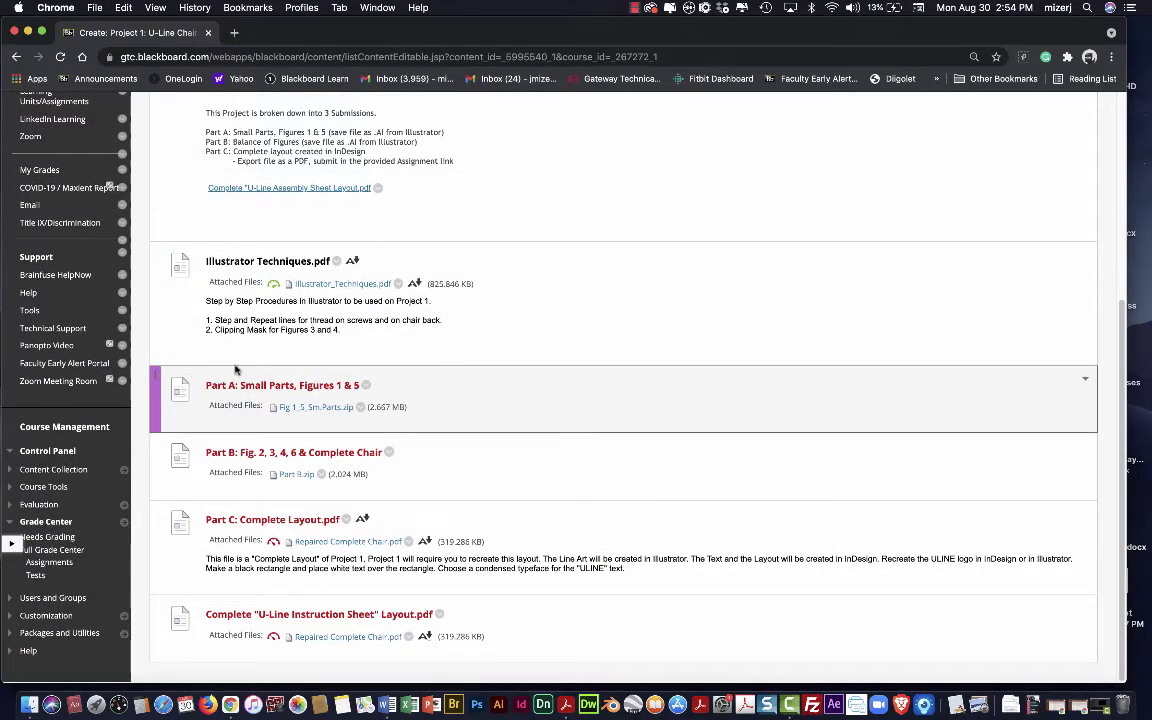
Step: Save the Part A link Fig 1_5_Sm.Parts.zip to the Desktop
{"action": "right_click", "coordinate": [309, 408]}
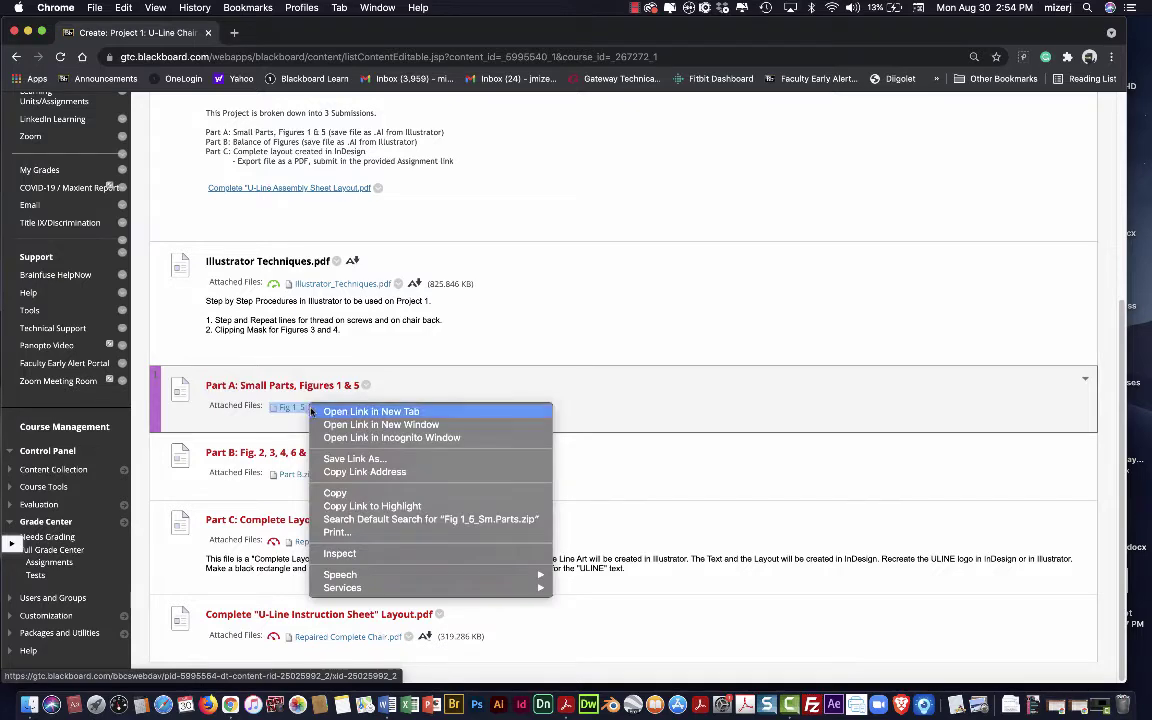
{"action": "left_click", "coordinate": [340, 459]}
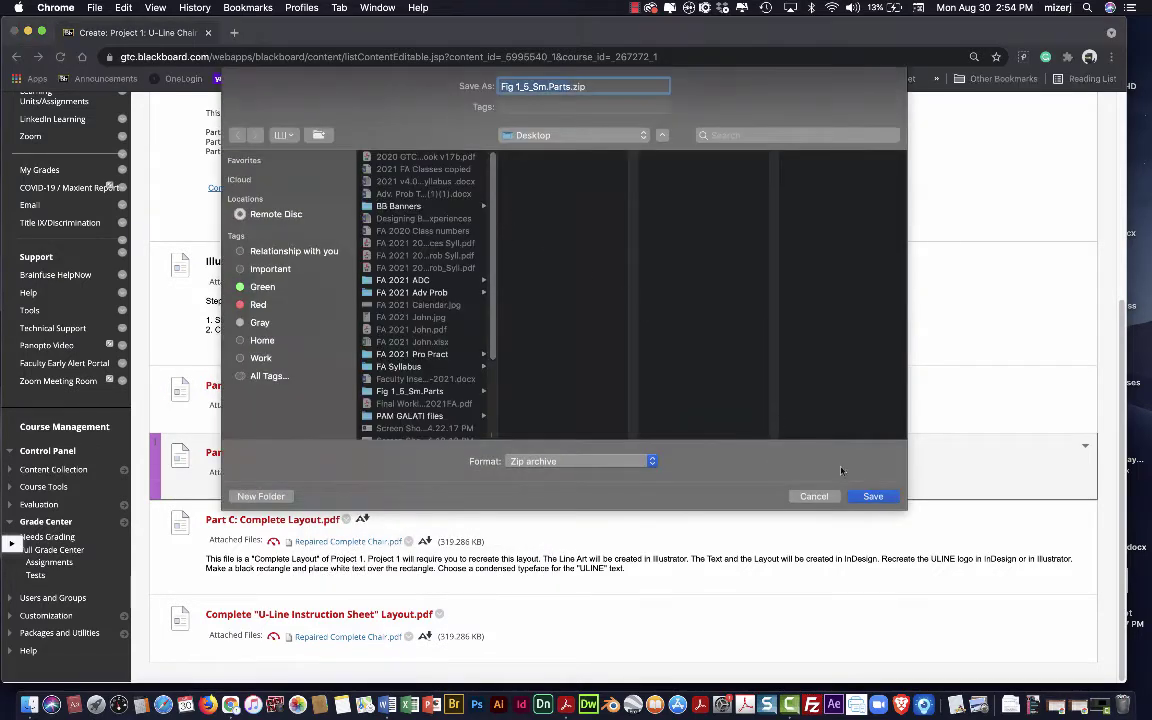
{"action": "left_click", "coordinate": [868, 496]}
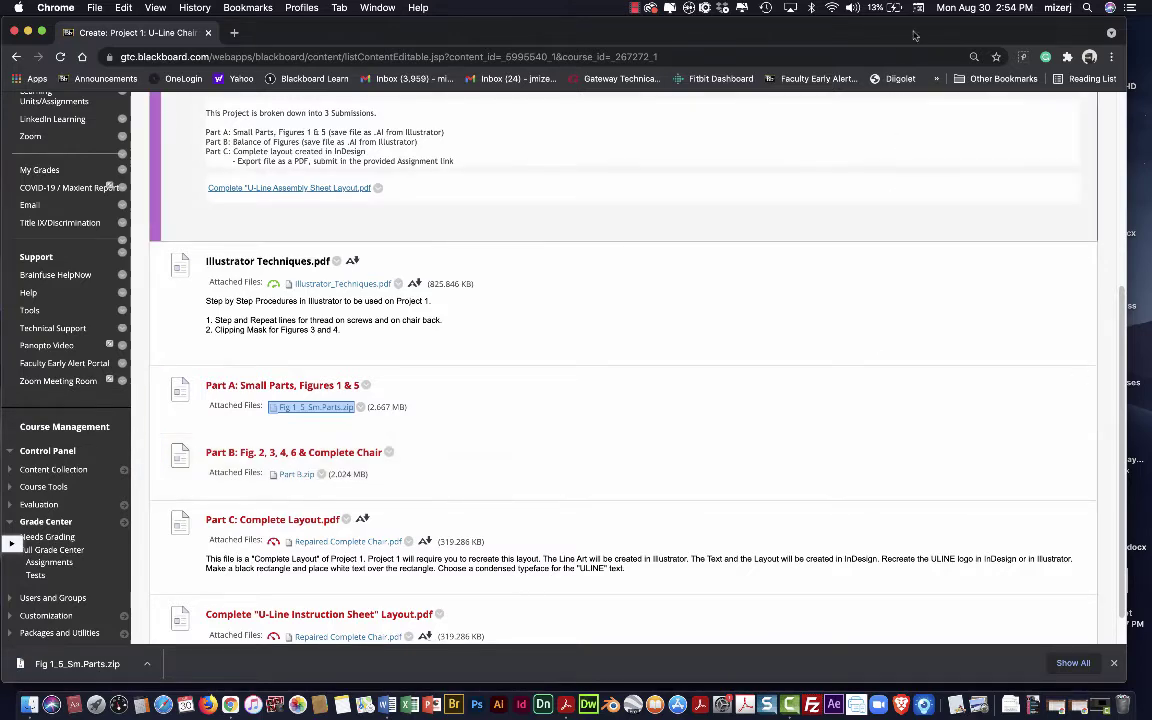
Step: Unzip Fig 1_5_Sm.Parts.zip and open the Fig 1_5_Sm.Parts 2 folder at the top-right
{"action": "left_click_drag", "start_coordinate": [913, 34], "coordinate": [536, 25]}
{"action": "left_click_drag", "start_coordinate": [1010, 40], "coordinate": [907, 232]}
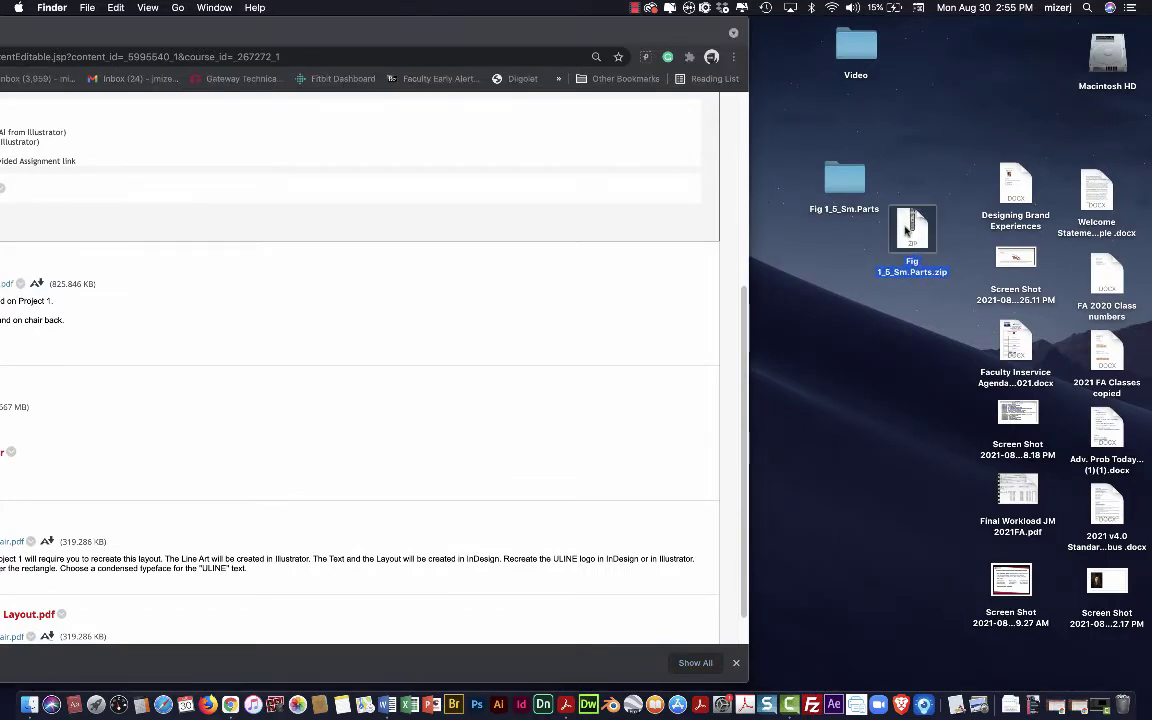
{"action": "left_click_drag", "start_coordinate": [838, 180], "coordinate": [912, 40]}
{"action": "double_click", "coordinate": [905, 226]}
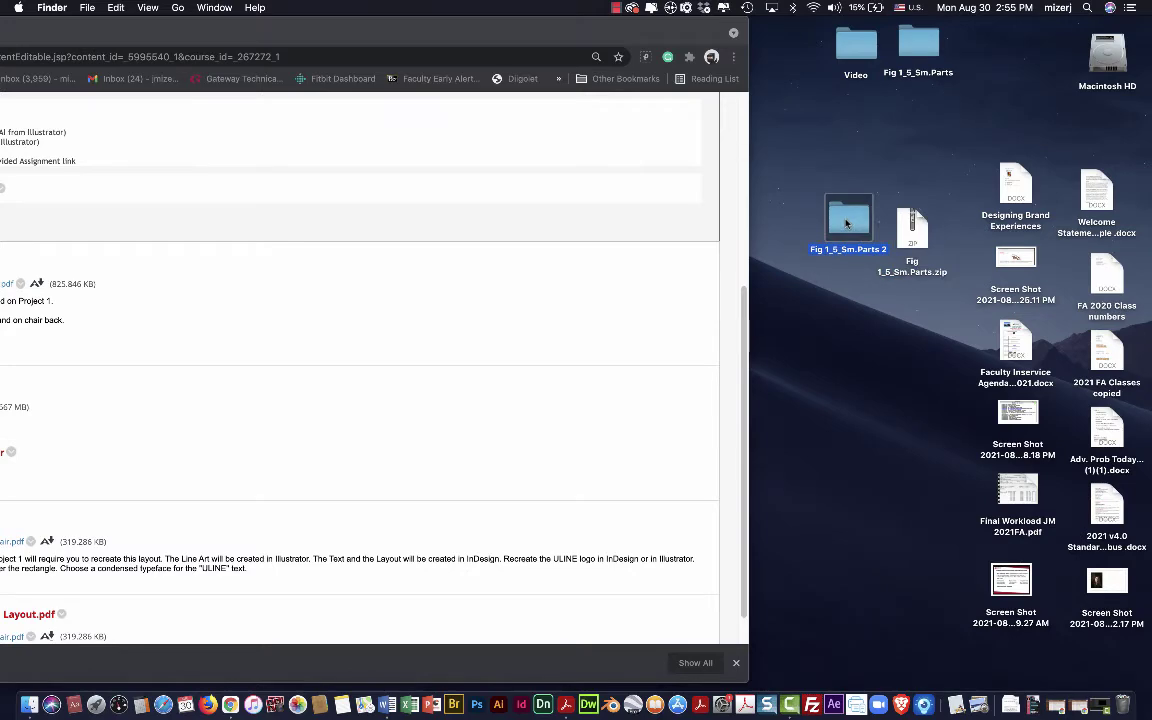
{"action": "double_click", "coordinate": [846, 223]}
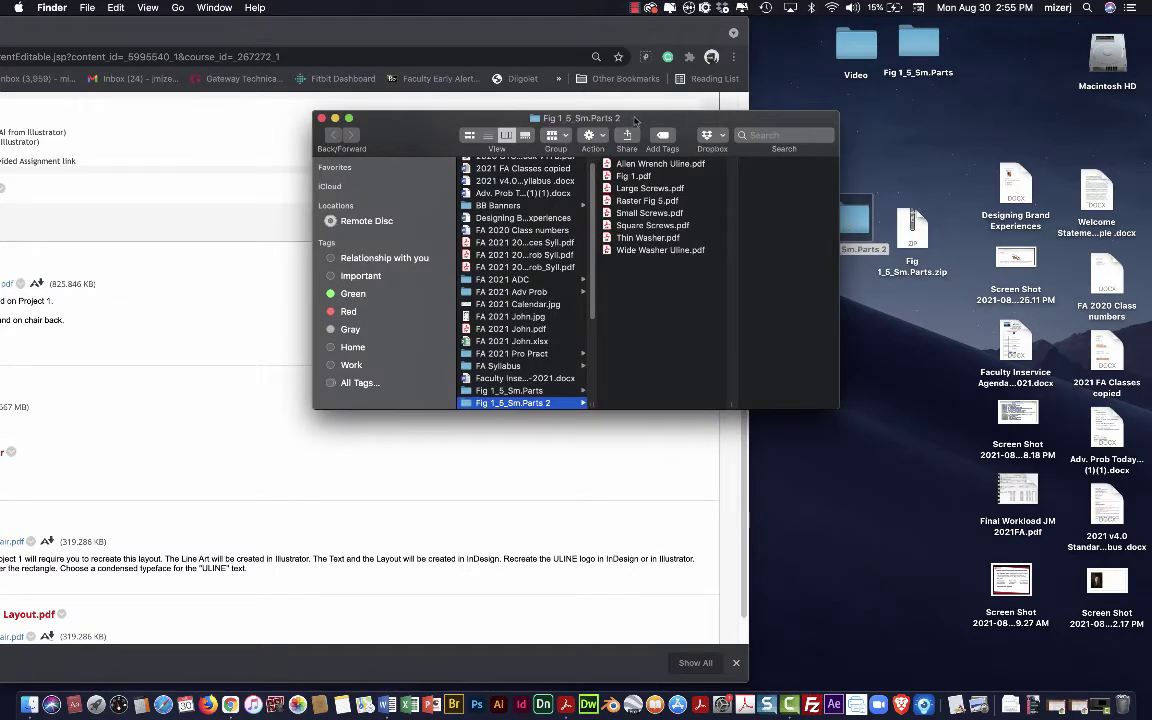
{"action": "left_click_drag", "start_coordinate": [623, 122], "coordinate": [900, 27]}
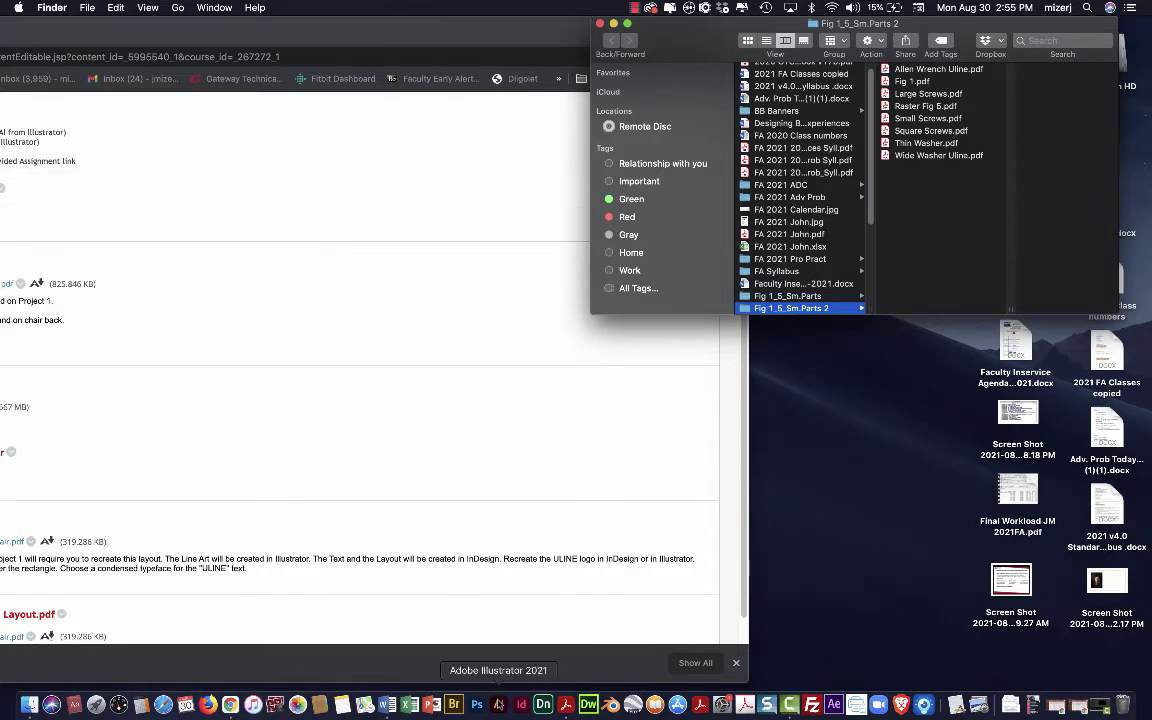
Step: Launch Illustrator 2021 and create a blank Letter-size document
{"action": "left_click", "coordinate": [498, 704]}
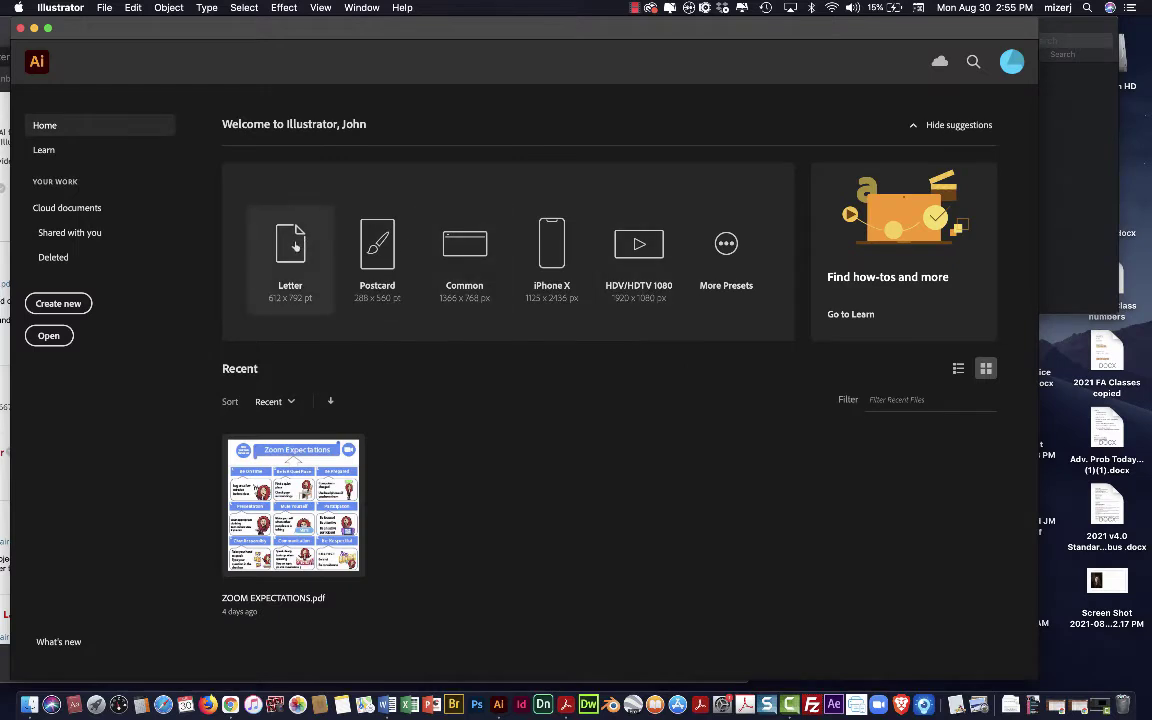
{"action": "left_click", "coordinate": [292, 242]}
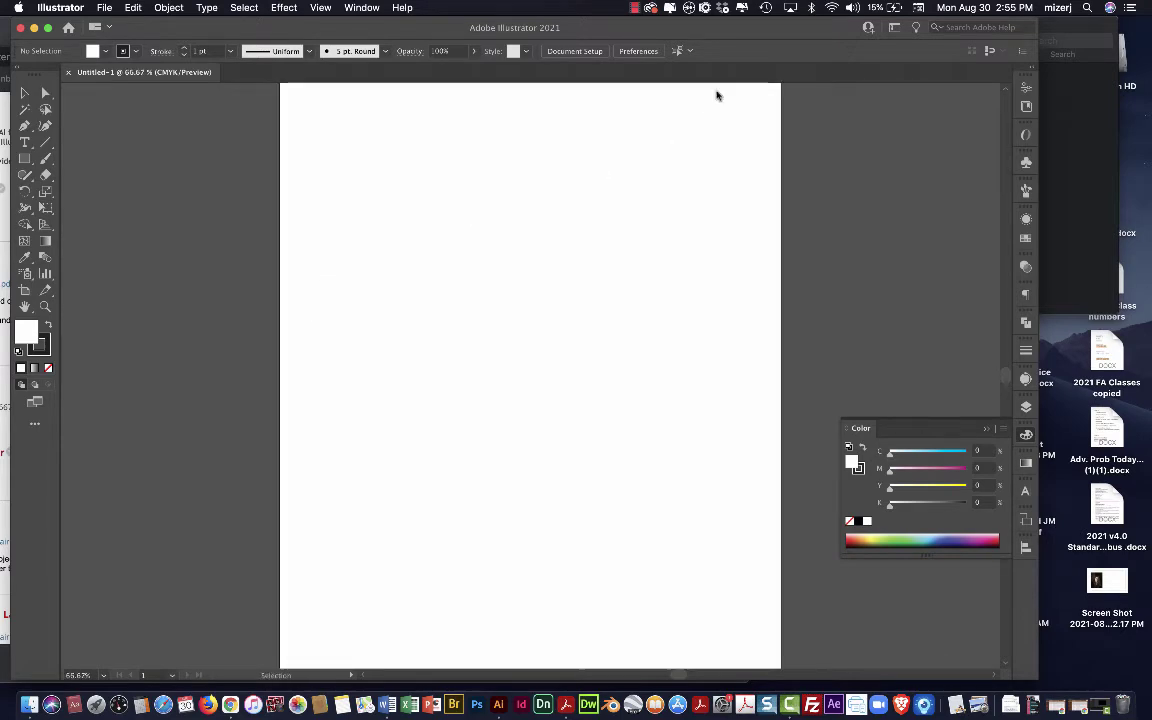
Step: Drag Allen Wrench Uline.pdf onto the artboard's top-left, then deselect it
{"action": "left_click_drag", "start_coordinate": [763, 27], "coordinate": [629, 27]}
{"action": "left_click_drag", "start_coordinate": [966, 28], "coordinate": [992, 28]}
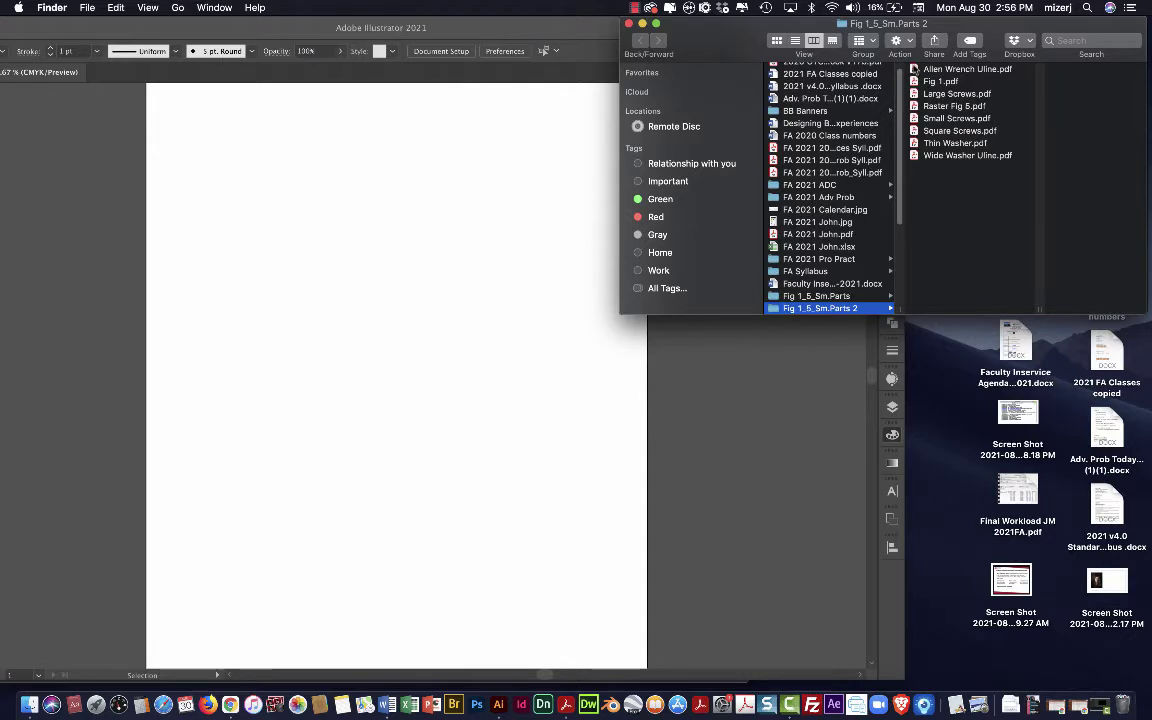
{"action": "left_click_drag", "start_coordinate": [960, 69], "coordinate": [301, 207]}
{"action": "left_click", "coordinate": [348, 210]}
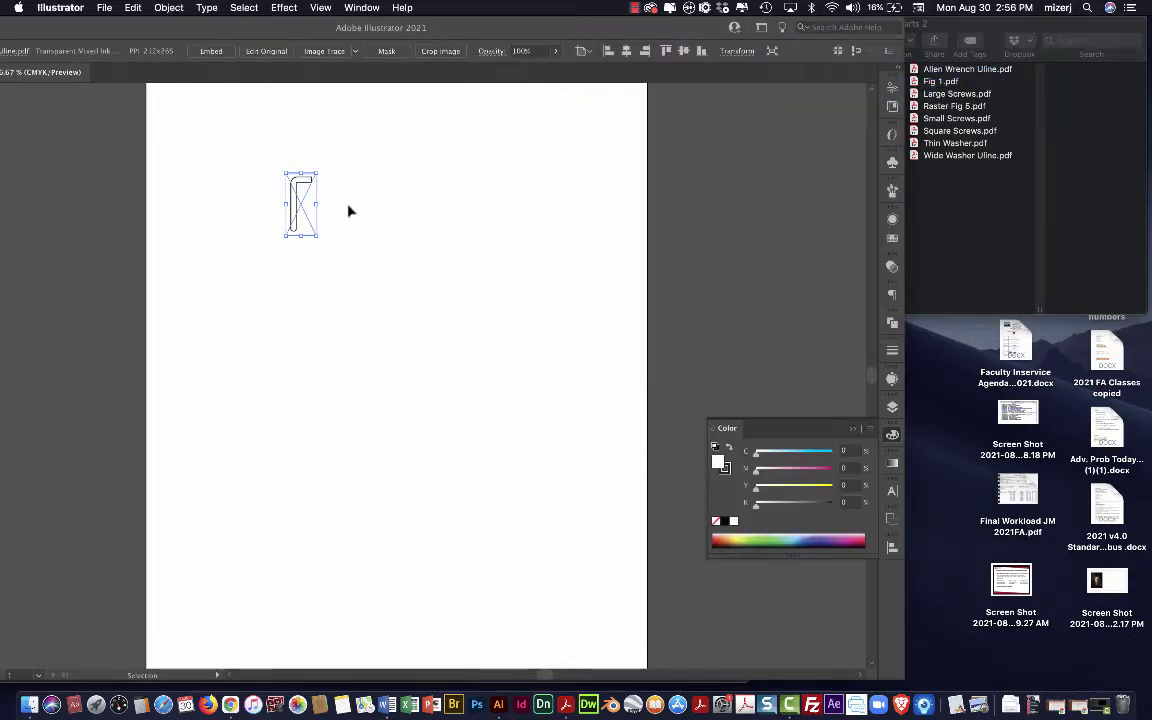
{"action": "left_click", "coordinate": [348, 210]}
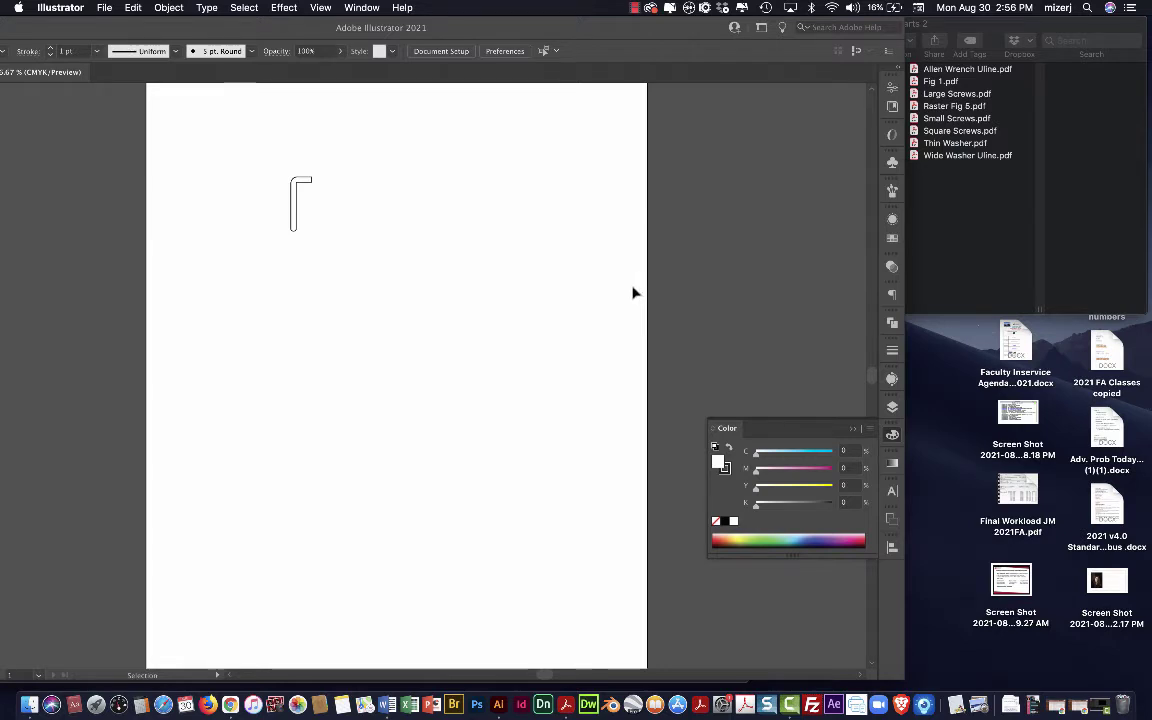
Step: Turn Layer 1 into a template layer in the Layers panel and zoom in on the wrench
{"action": "left_click", "coordinate": [893, 407]}
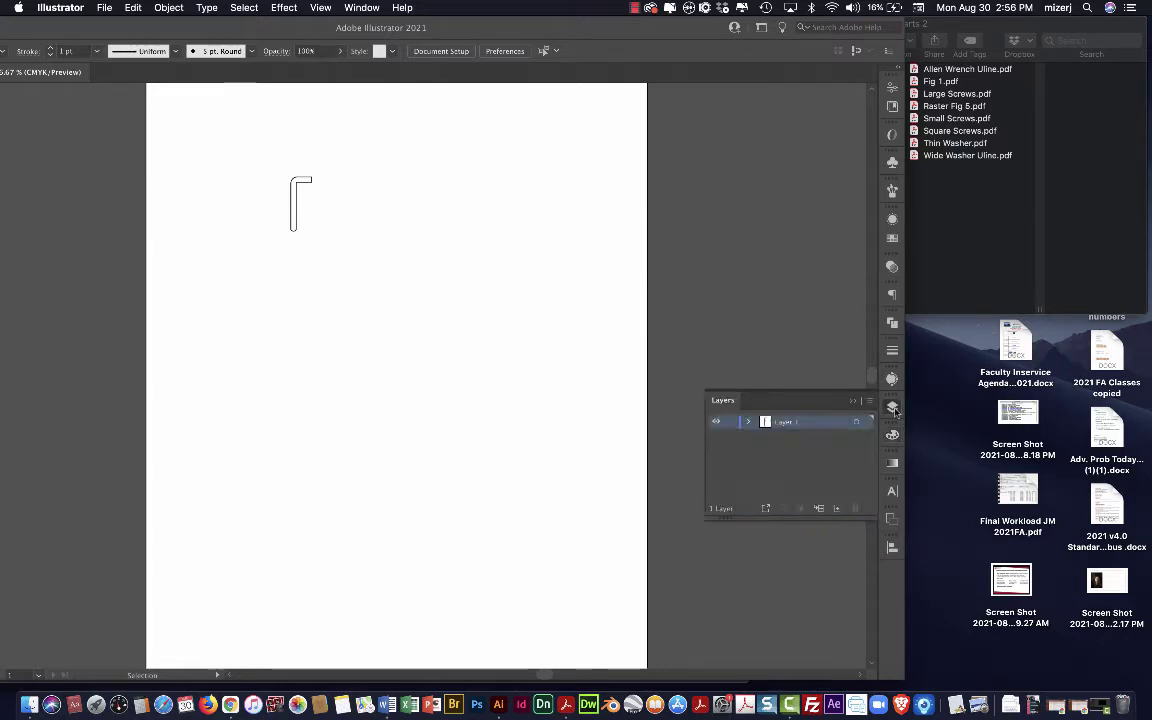
{"action": "double_click", "coordinate": [765, 421]}
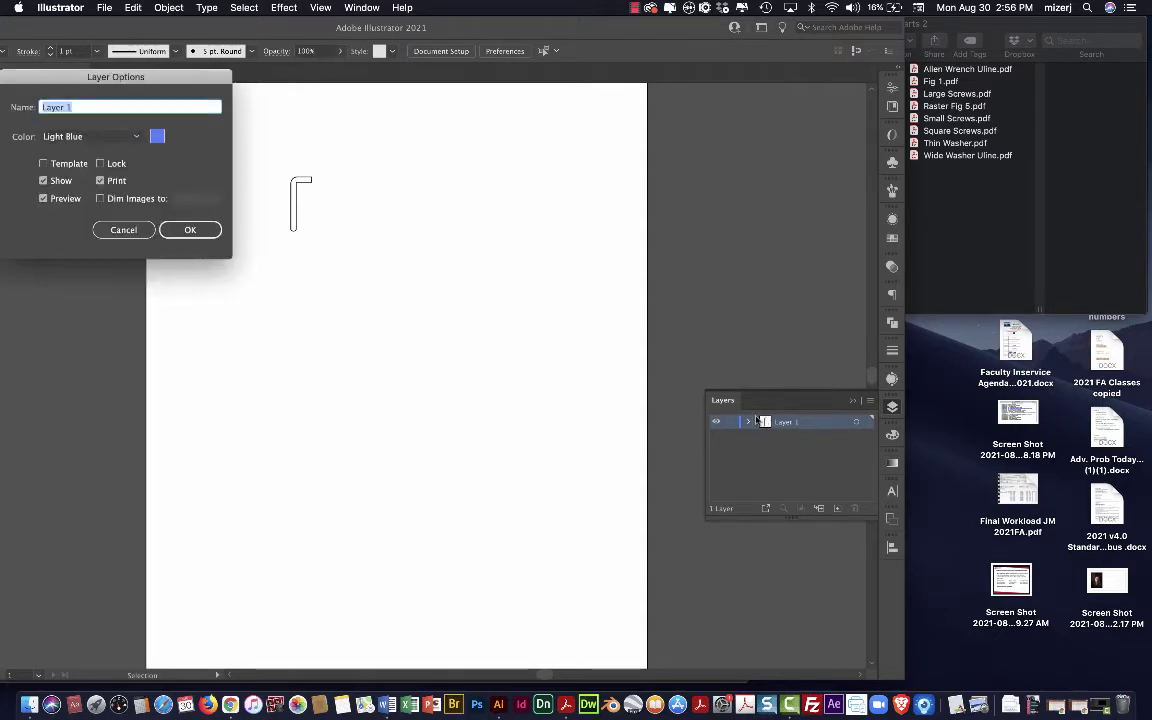
{"action": "left_click", "coordinate": [43, 164]}
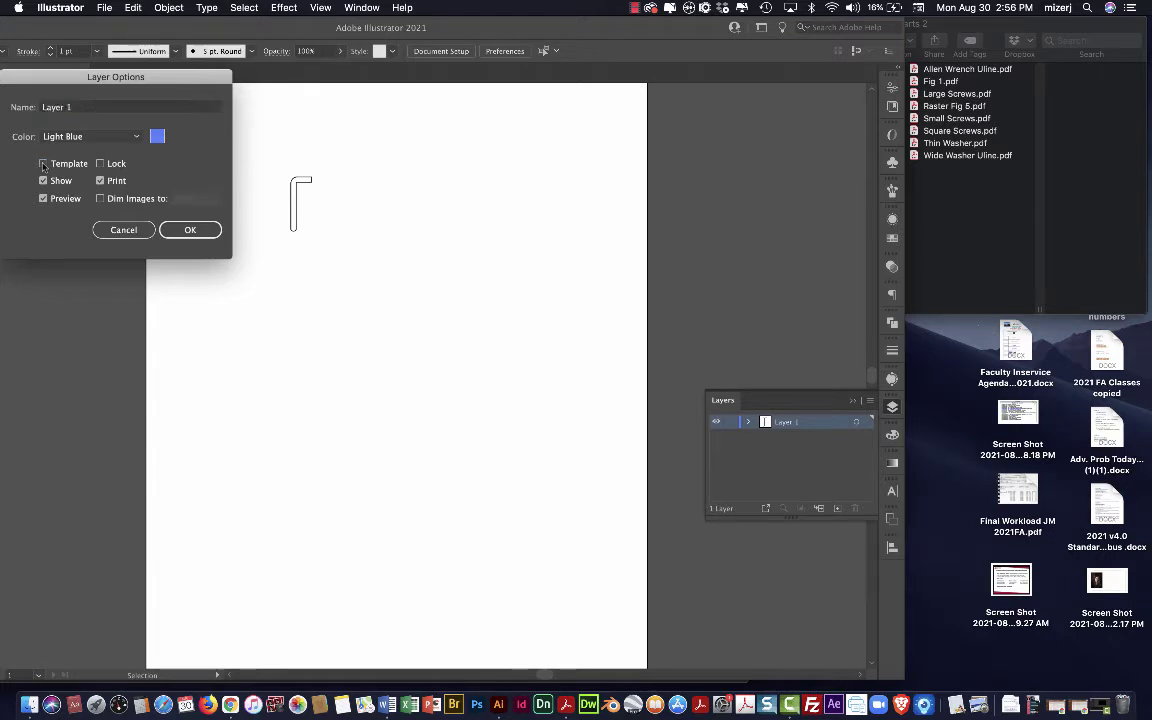
{"action": "left_click_drag", "start_coordinate": [66, 80], "coordinate": [483, 85]}
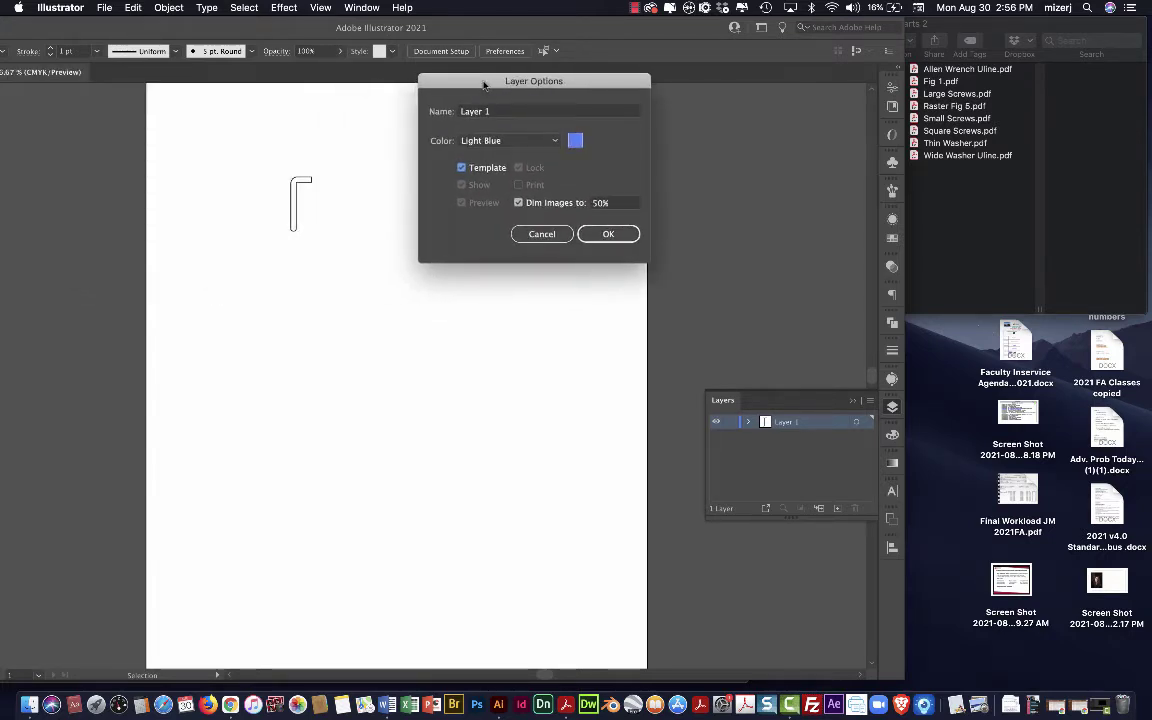
{"action": "left_click", "coordinate": [604, 234]}
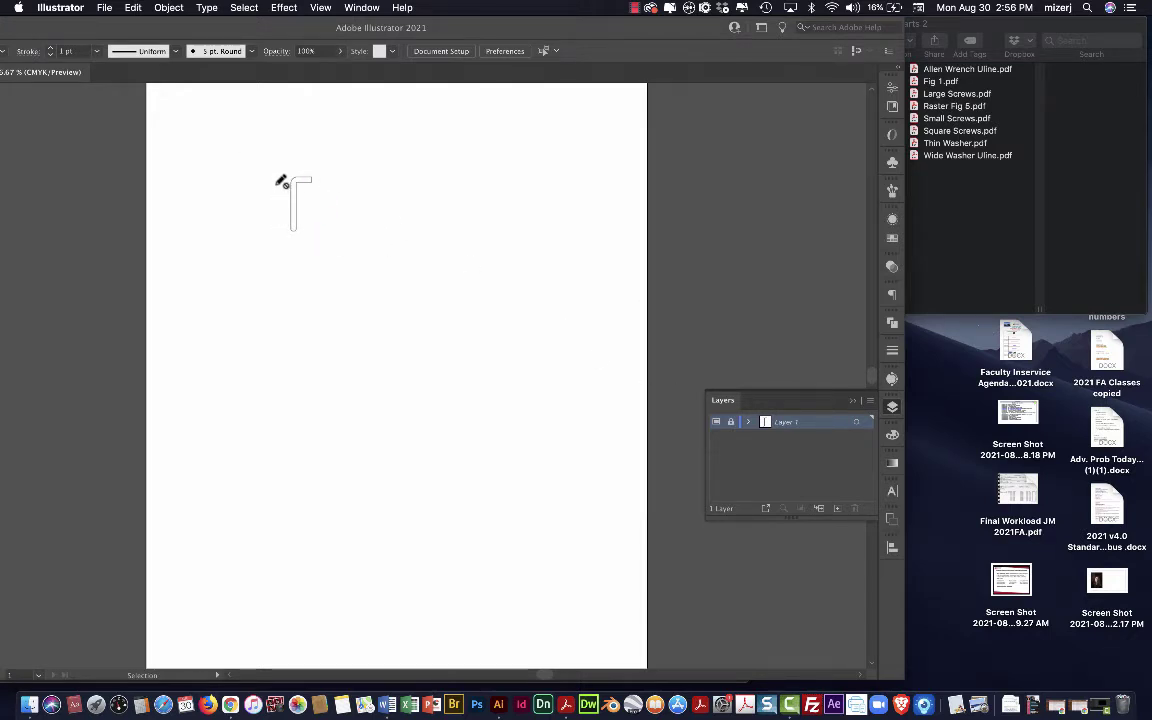
{"action": "key", "text": "super+equal"}
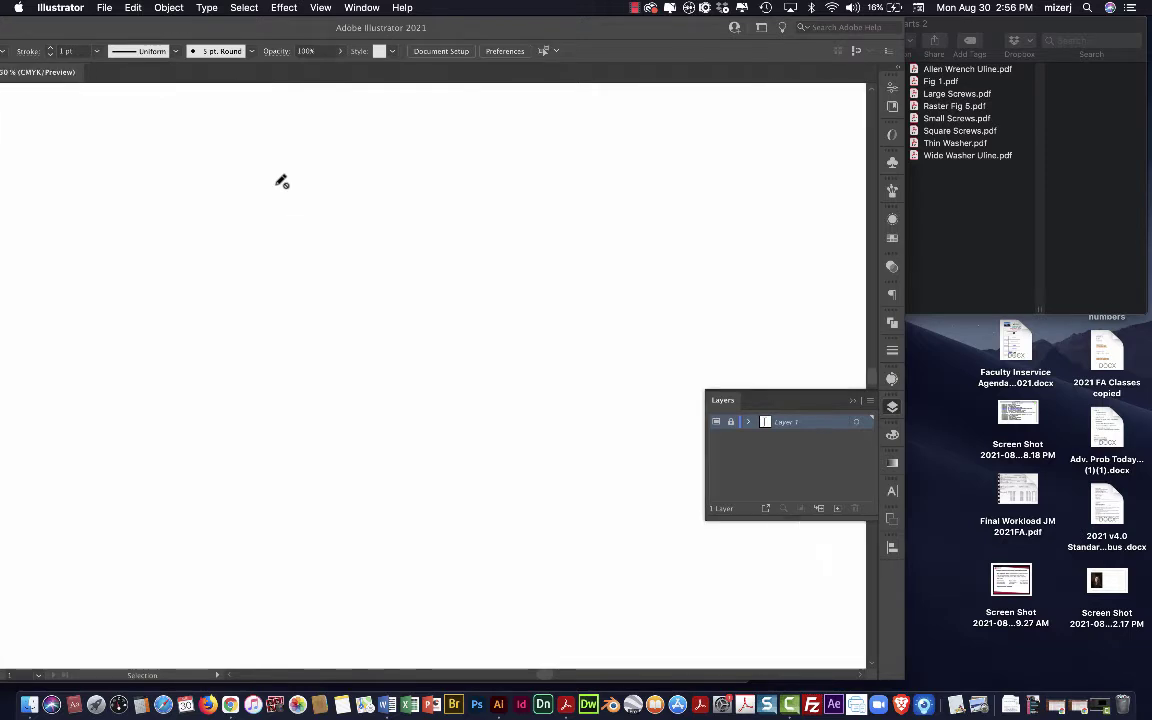
{"action": "scroll", "coordinate": [282, 181], "scroll_direction": "left", "scroll_amount": 5}
{"action": "scroll", "coordinate": [282, 181], "scroll_direction": "left", "scroll_amount": 2}
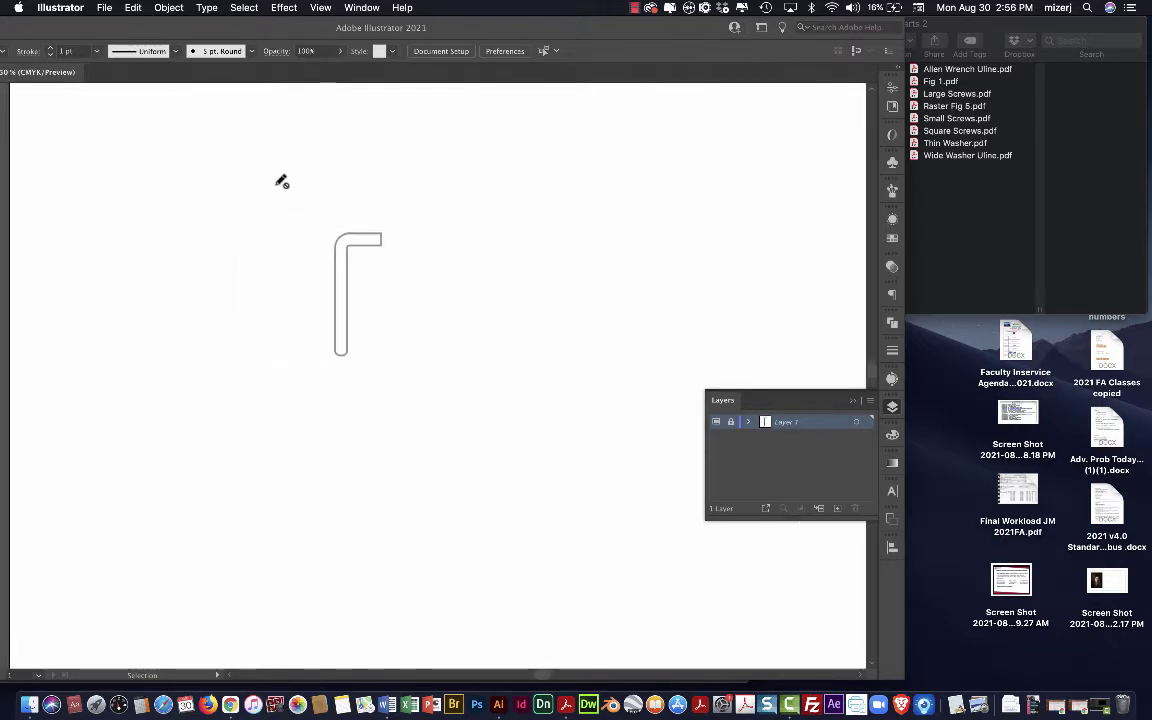
{"action": "key", "text": "super+equal"}
{"action": "key", "text": "super+equal"}
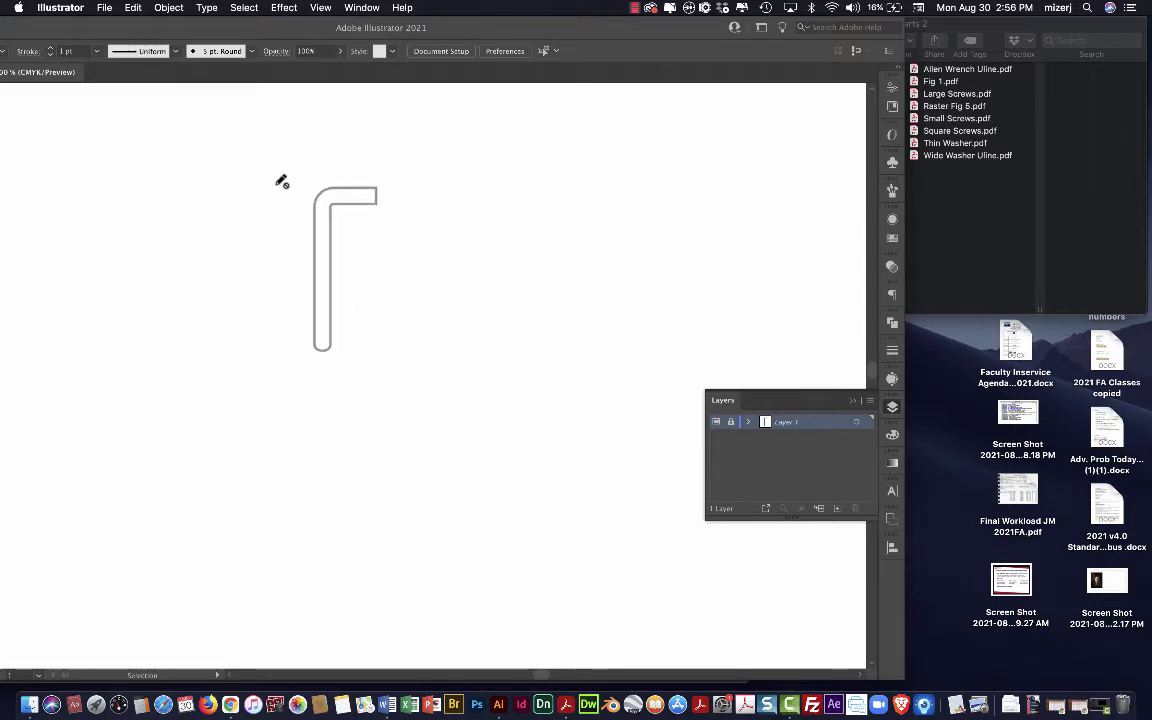
{"action": "scroll", "coordinate": [282, 181], "scroll_direction": "up", "scroll_amount": 3}
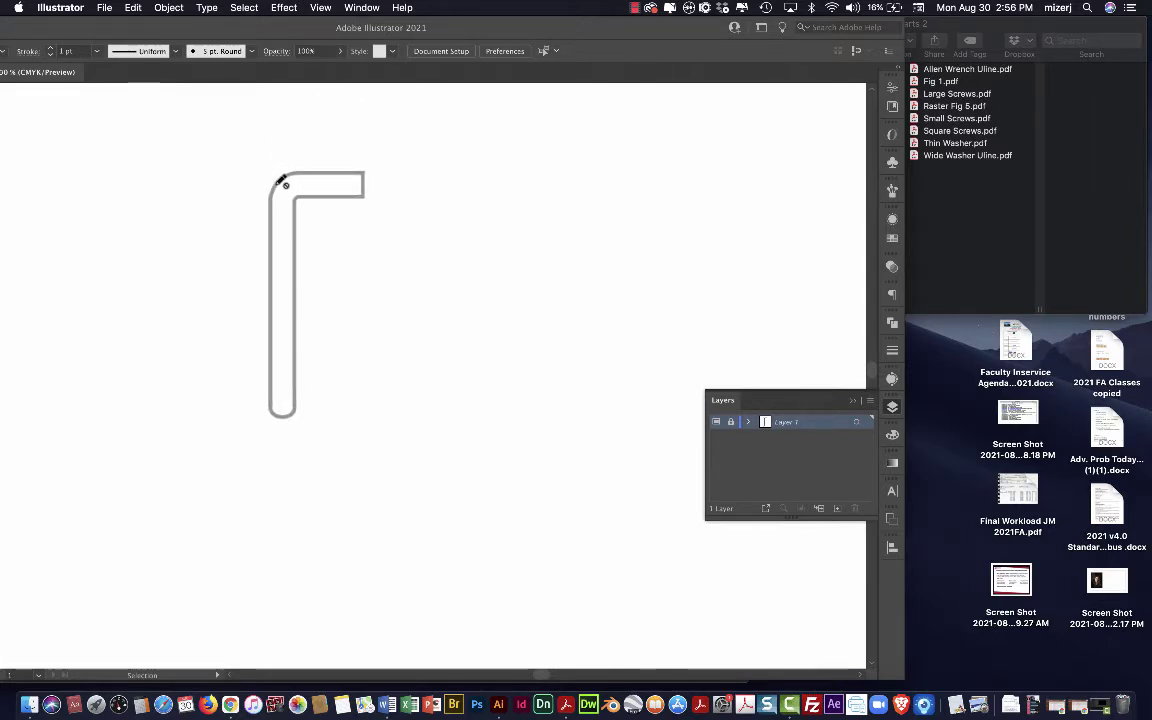
Step: Add Layer 2 above the template and select the Pen tool
{"action": "left_click", "coordinate": [837, 509]}
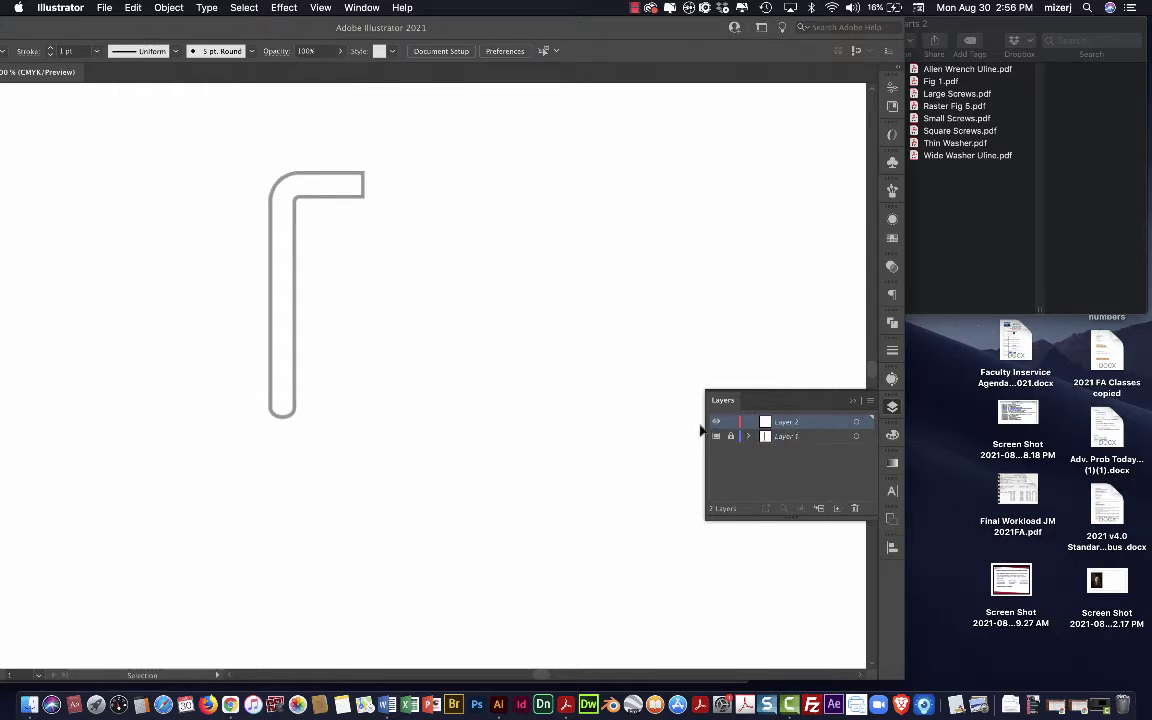
{"action": "left_click_drag", "start_coordinate": [287, 28], "coordinate": [491, 28]}
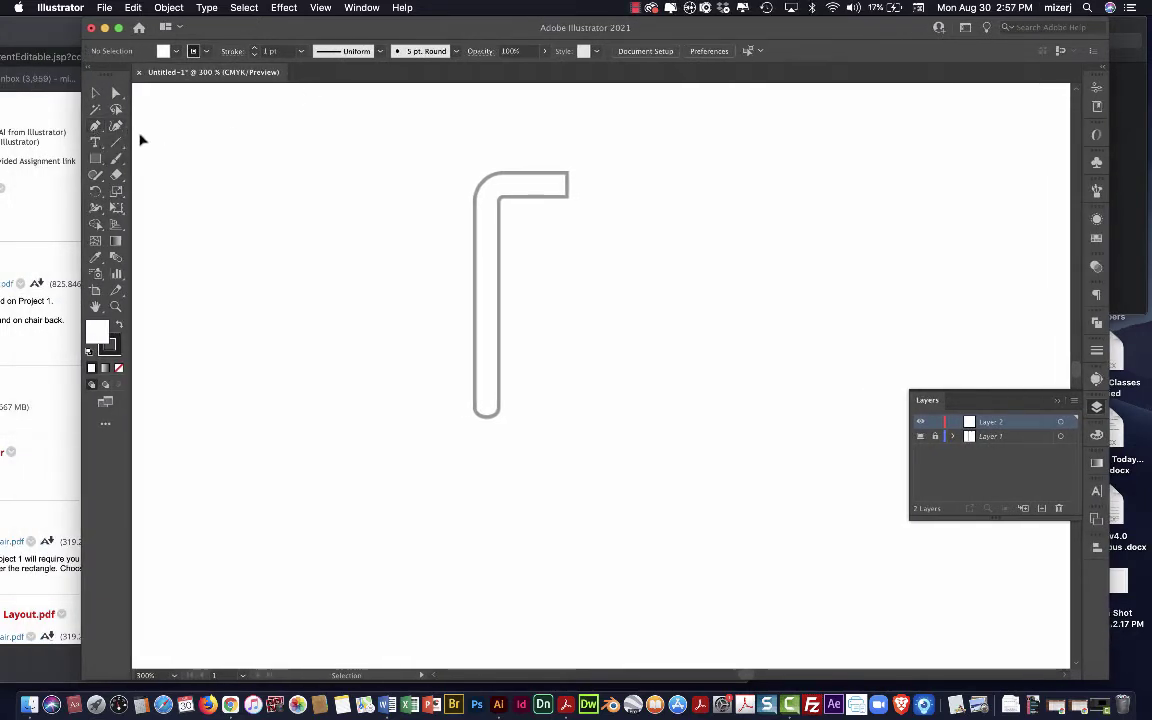
{"action": "left_click", "coordinate": [95, 158]}
{"action": "left_click_drag", "start_coordinate": [95, 158], "coordinate": [145, 158]}
{"action": "left_click", "coordinate": [95, 127]}
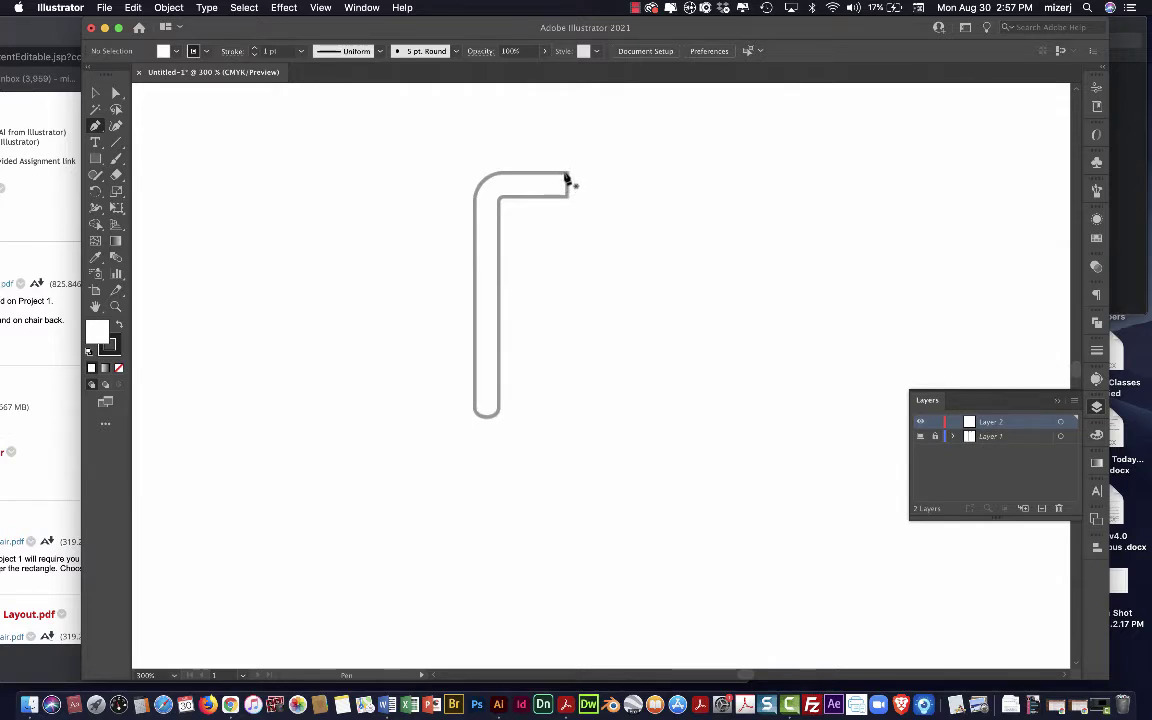
Step: Zoom in further on the wrench outline and set the fill to None
{"action": "key", "text": "super+equal"}
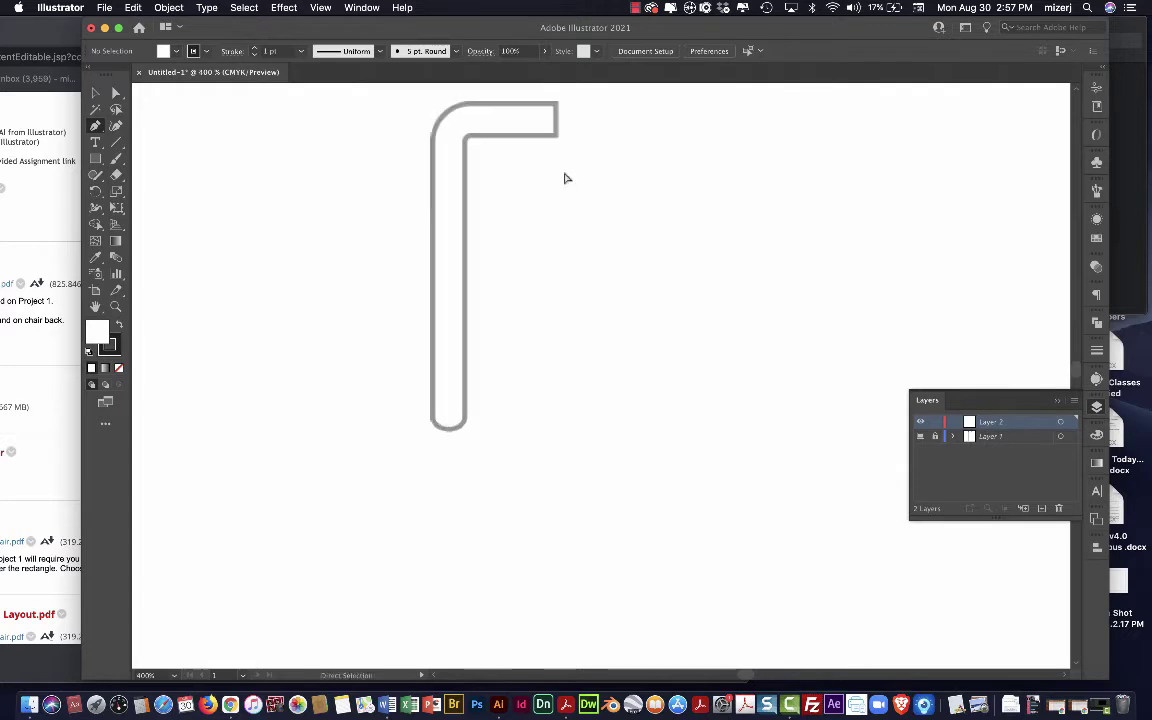
{"action": "key", "text": "super+equal"}
{"action": "scroll", "coordinate": [564, 177], "scroll_direction": "up", "scroll_amount": 5}
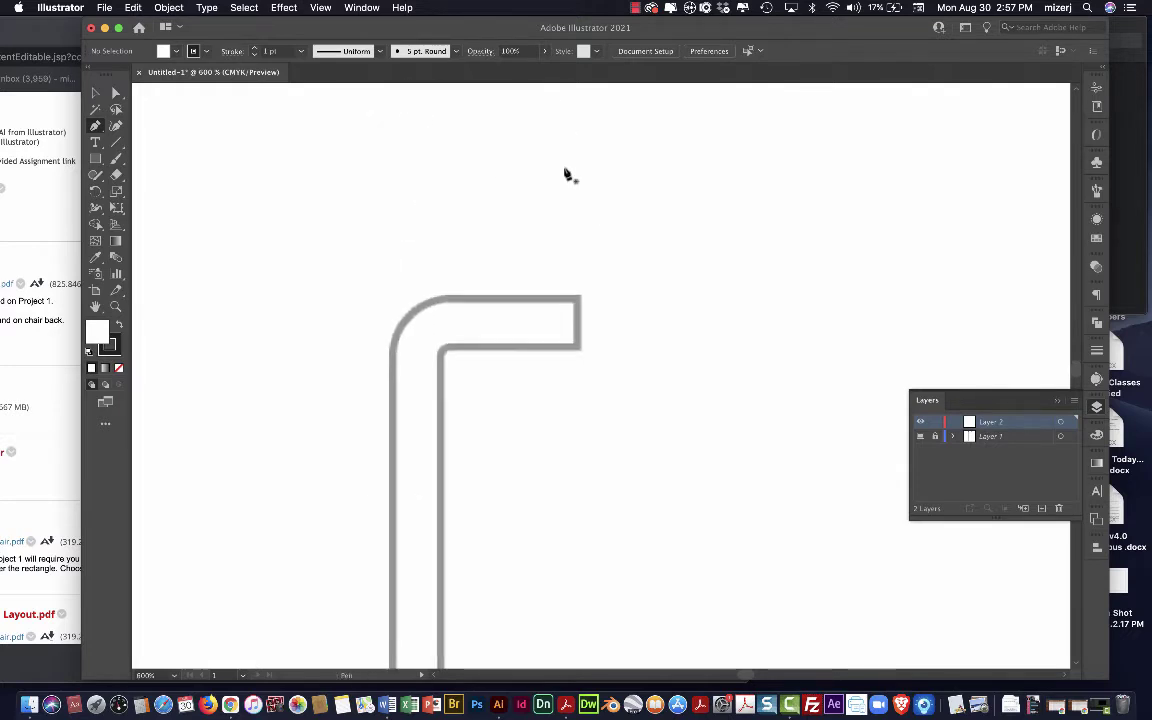
{"action": "scroll", "coordinate": [564, 176], "scroll_direction": "down", "scroll_amount": 3}
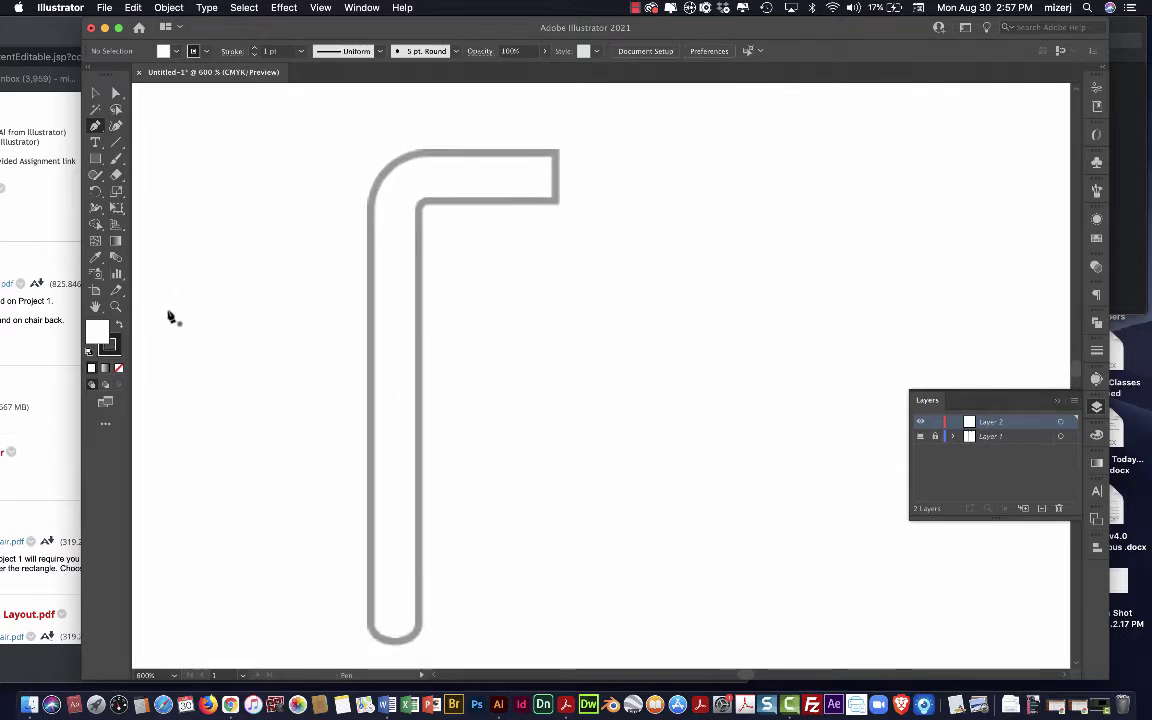
{"action": "left_click", "coordinate": [106, 345]}
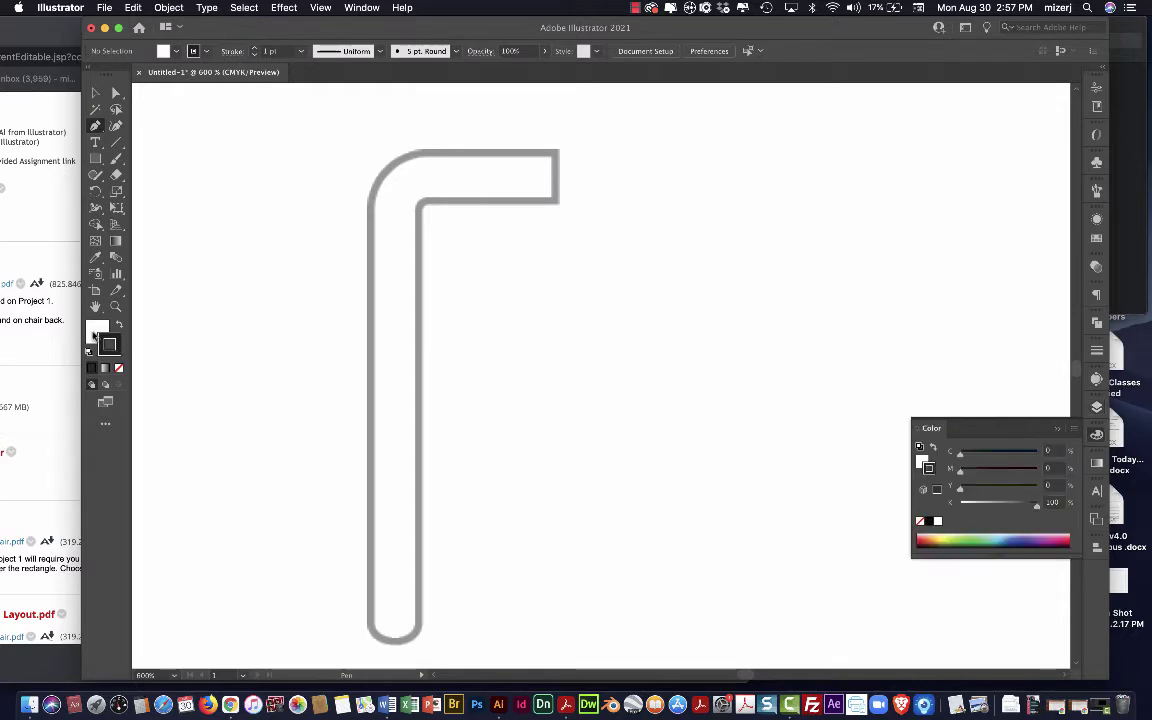
{"action": "left_click", "coordinate": [118, 368]}
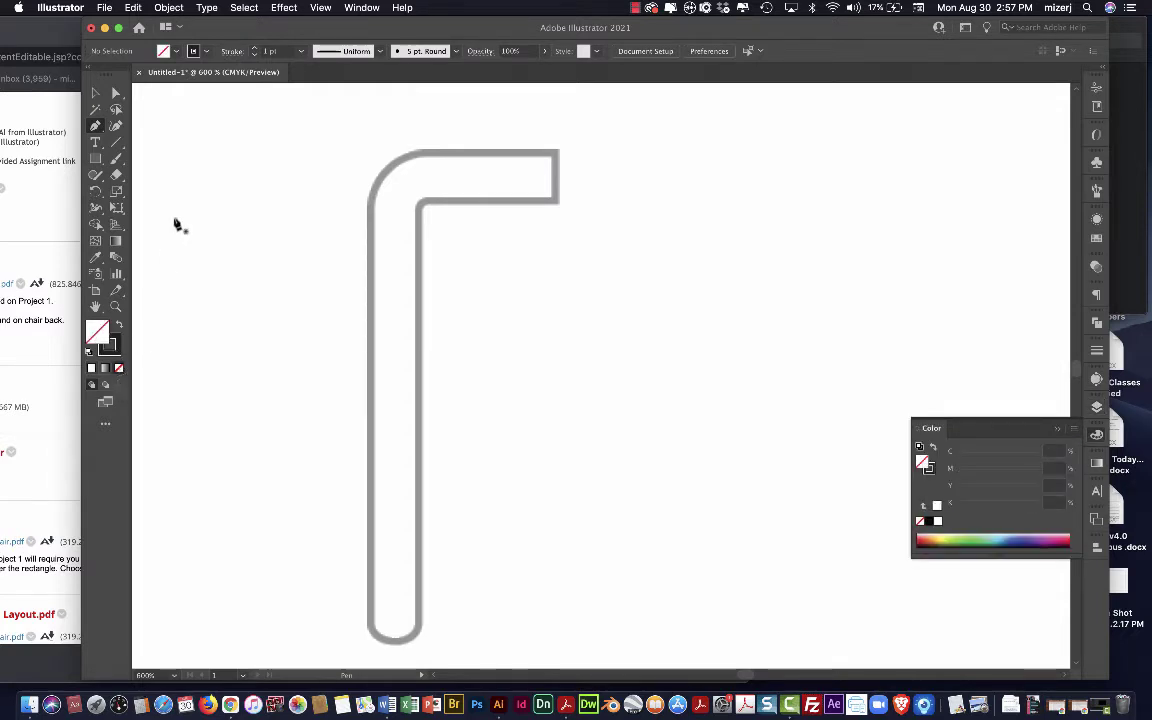
{"action": "left_click", "coordinate": [298, 55]}
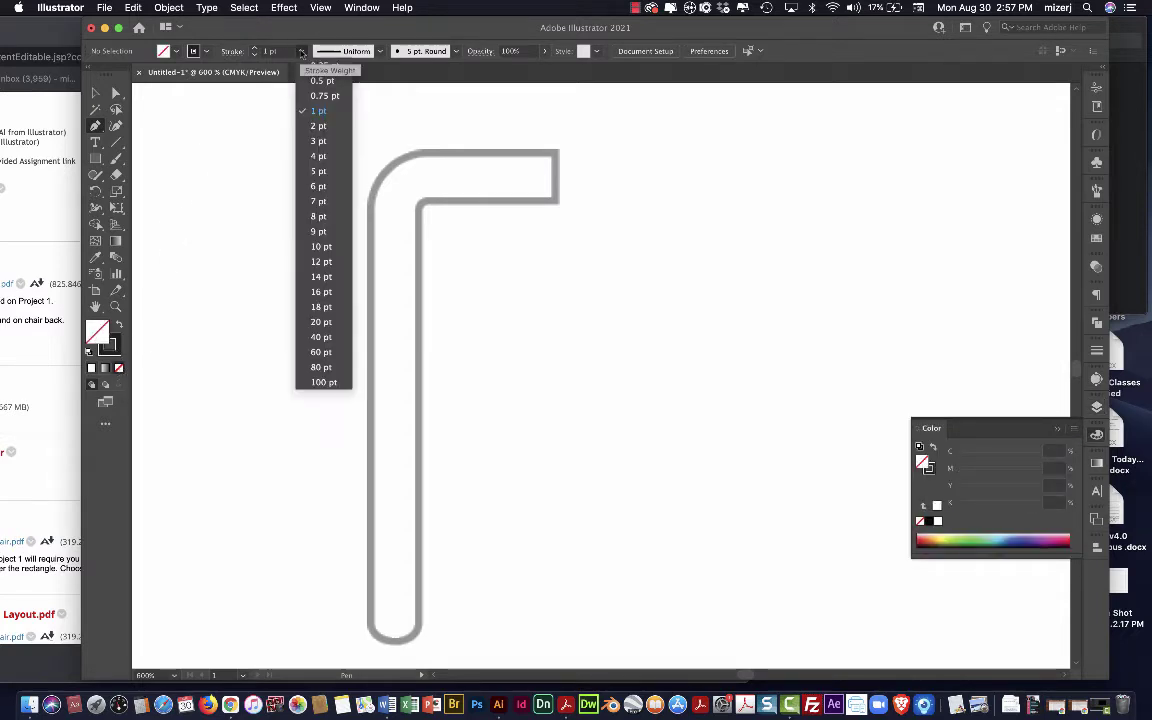
Step: With a 0.5 pt stroke, pen-trace from the top arm's inner edge down the long arm
{"action": "left_click", "coordinate": [308, 81]}
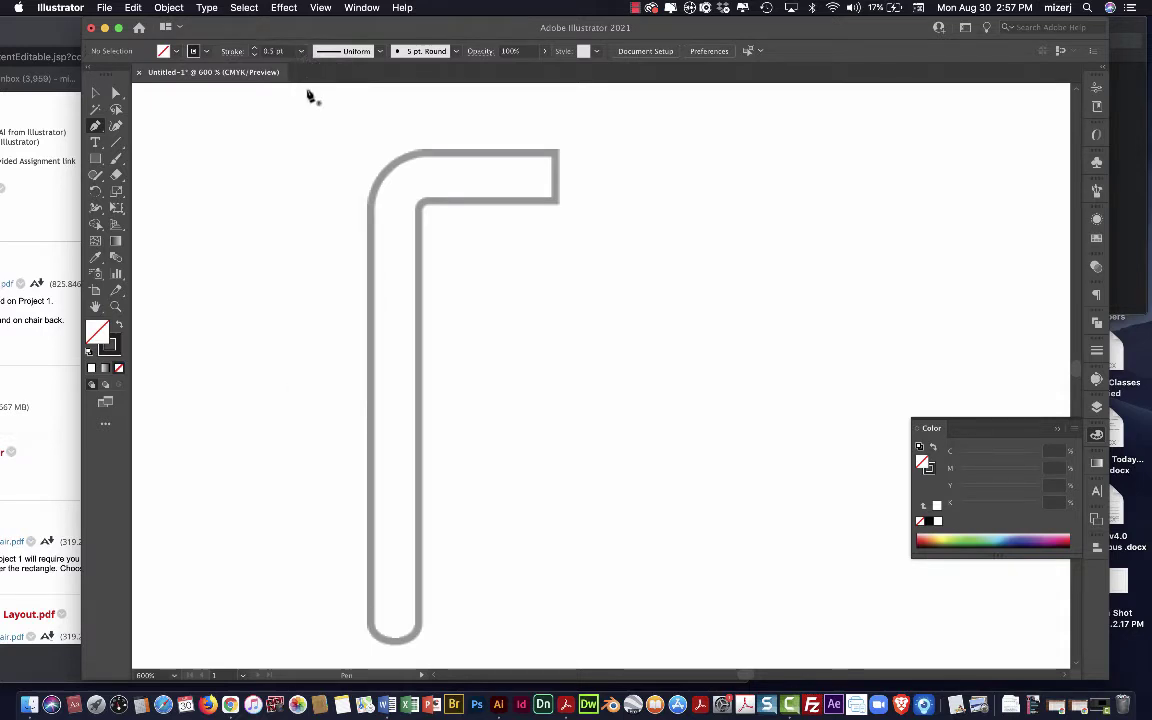
{"action": "left_click", "coordinate": [557, 205]}
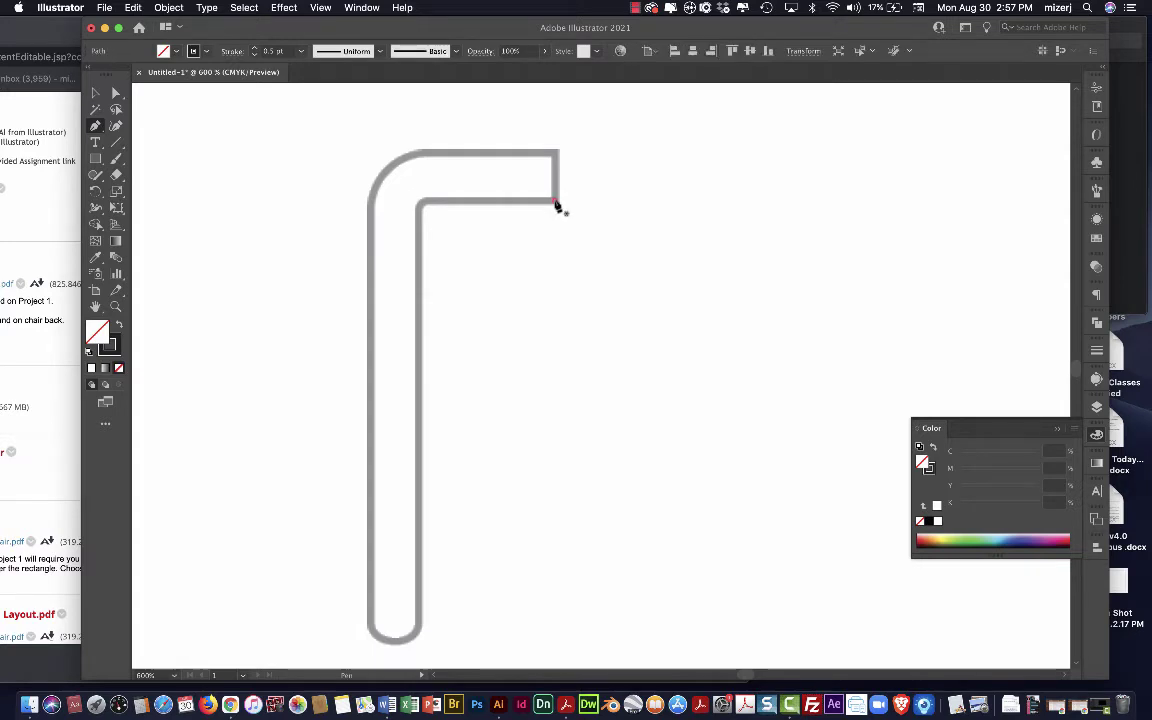
{"action": "left_click", "coordinate": [430, 205]}
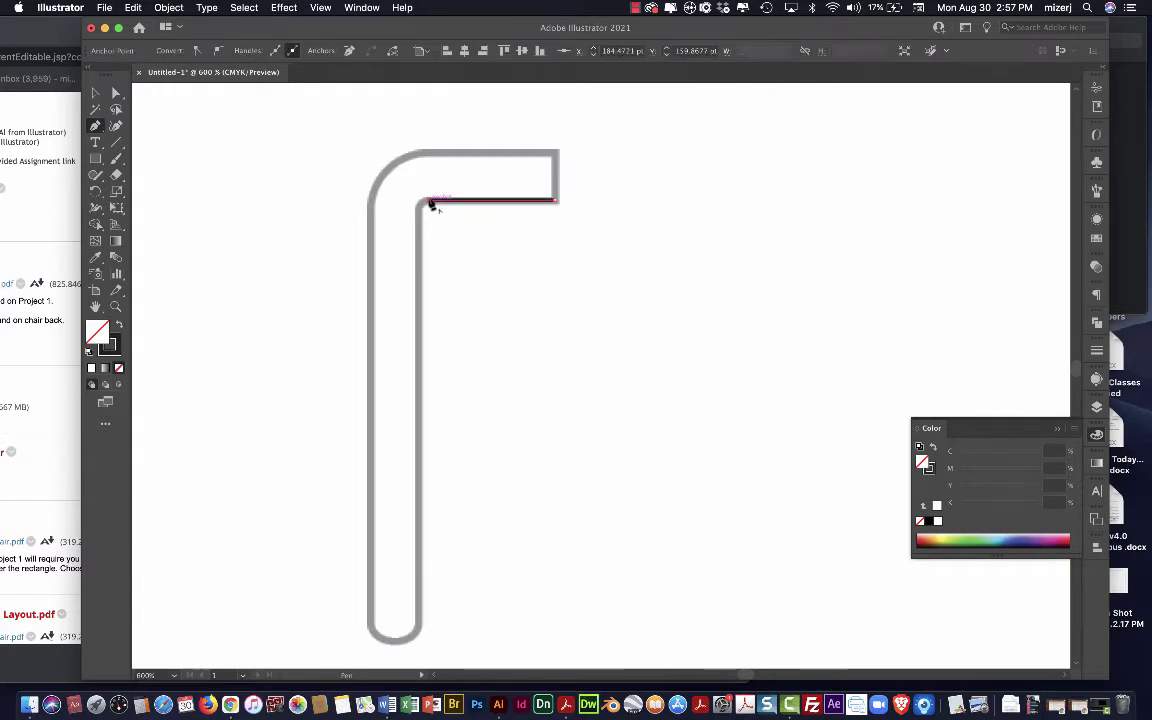
{"action": "mouse_move", "coordinate": [430, 203]}
{"action": "left_mouse_down"}
{"action": "mouse_move", "coordinate": [455, 237]}
{"action": "mouse_move", "coordinate": [419, 212]}
{"action": "mouse_move", "coordinate": [450, 231]}
{"action": "mouse_move", "coordinate": [424, 208]}
{"action": "mouse_move", "coordinate": [420, 607]}
{"action": "left_mouse_up"}
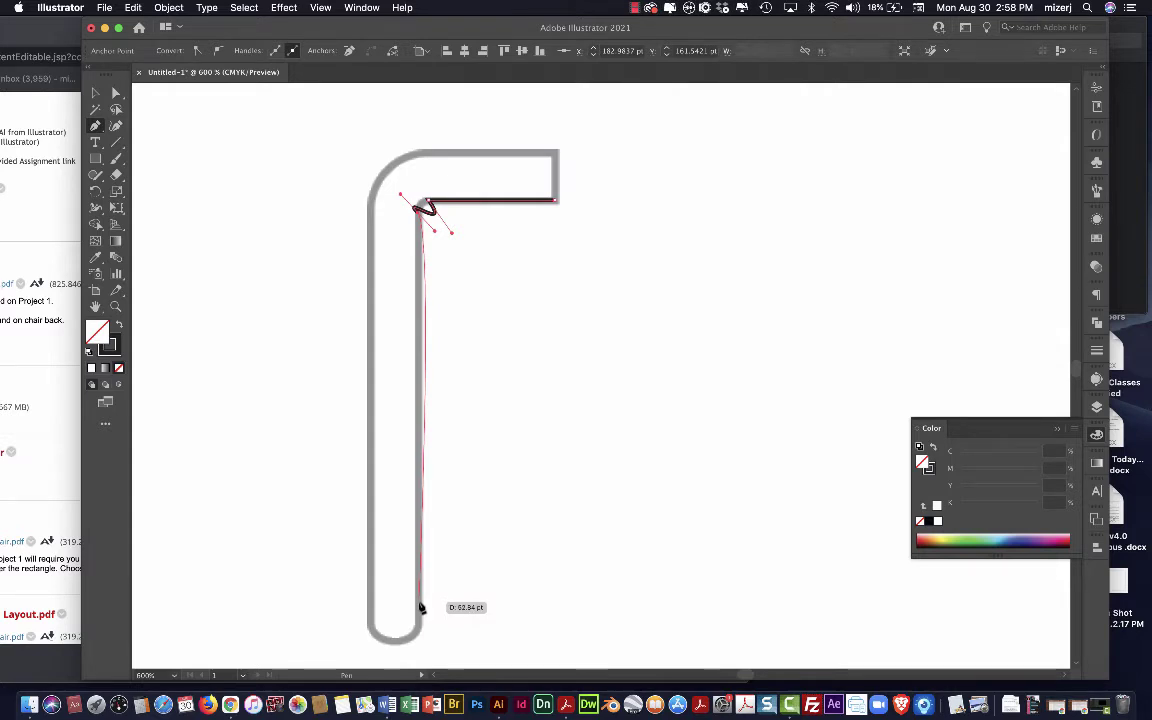
{"action": "left_click_drag", "start_coordinate": [420, 607], "coordinate": [420, 607]}
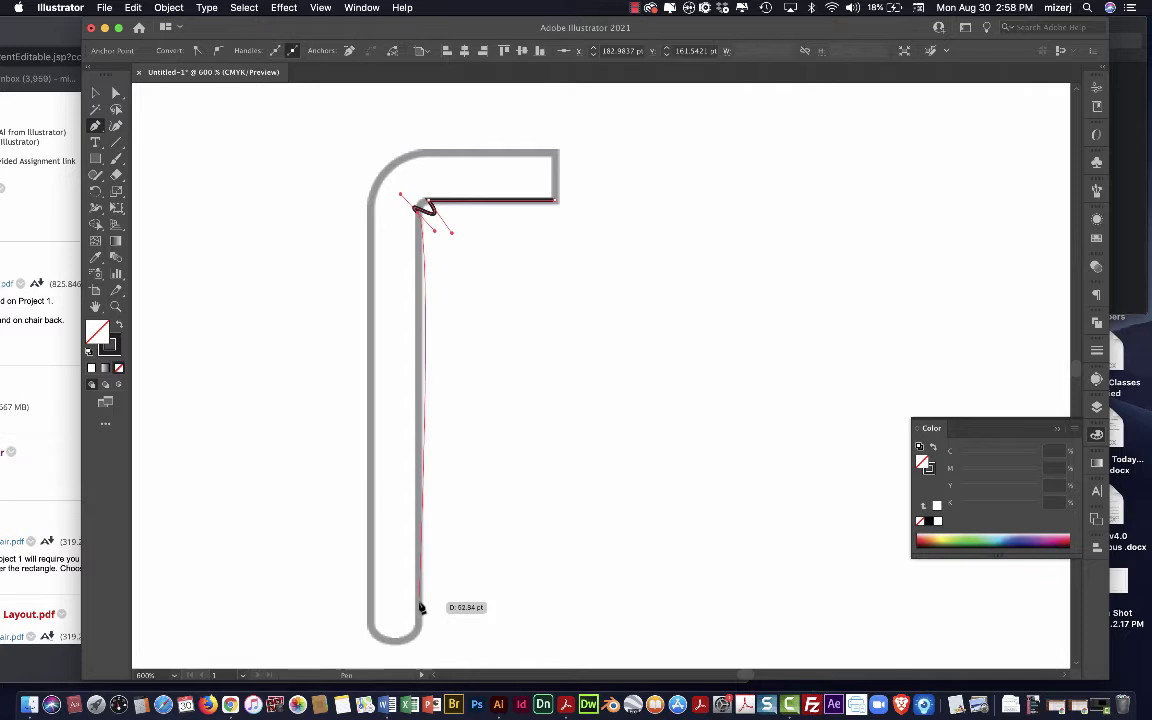
{"action": "mouse_move", "coordinate": [420, 607]}
{"action": "left_mouse_down"}
{"action": "mouse_move", "coordinate": [429, 640]}
{"action": "mouse_move", "coordinate": [374, 652]}
{"action": "mouse_move", "coordinate": [338, 624]}
{"action": "mouse_move", "coordinate": [346, 600]}
{"action": "left_mouse_up"}
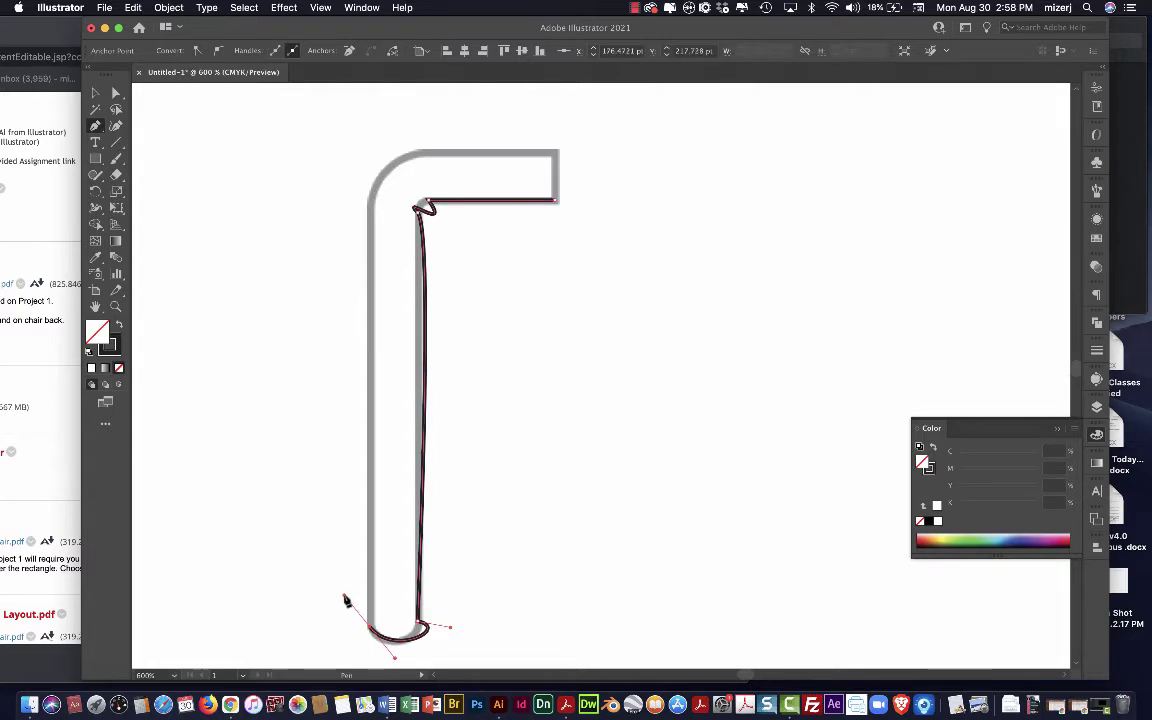
Step: Trace up the outer left edge, around the top bend and along the top arm, closing the path
{"action": "left_click", "coordinate": [371, 213]}
{"action": "left_click_drag", "start_coordinate": [371, 213], "coordinate": [328, 192]}
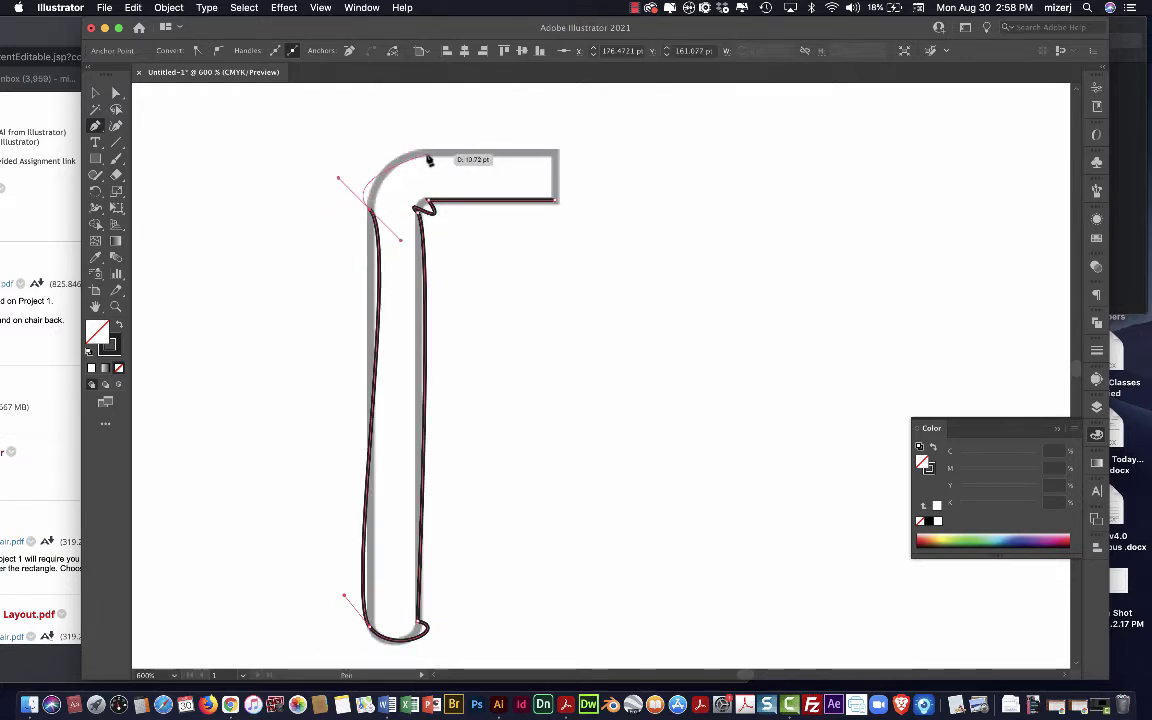
{"action": "left_click_drag", "start_coordinate": [422, 157], "coordinate": [437, 164]}
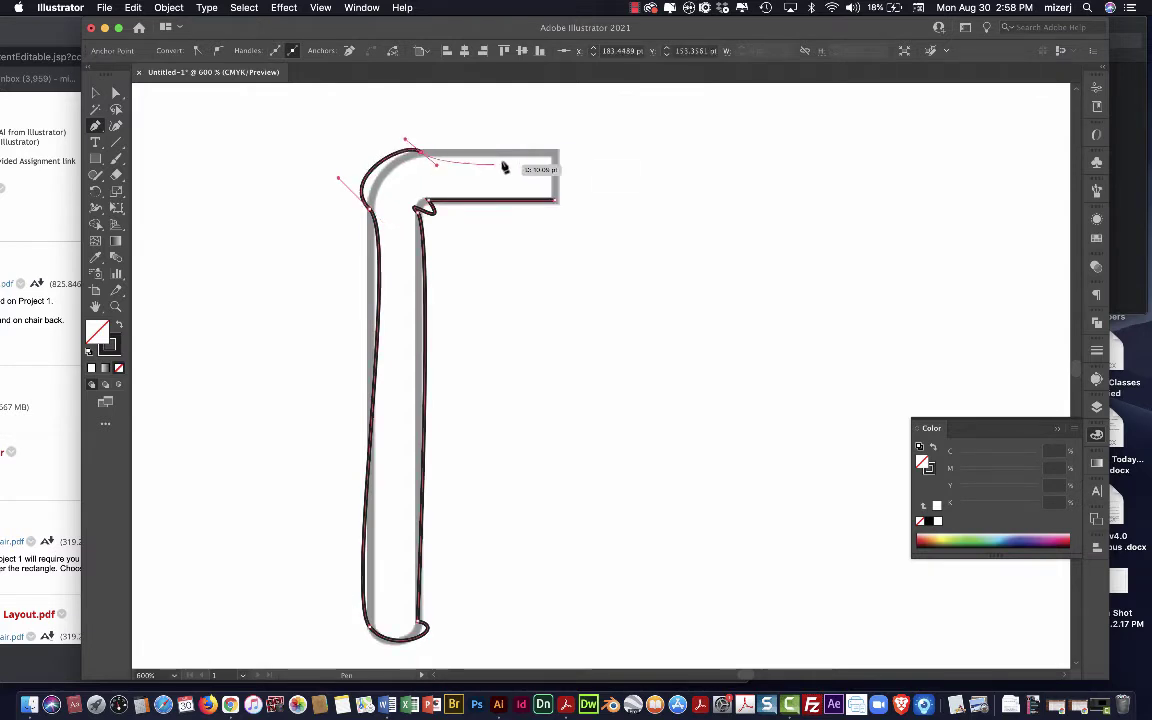
{"action": "left_click", "coordinate": [555, 156]}
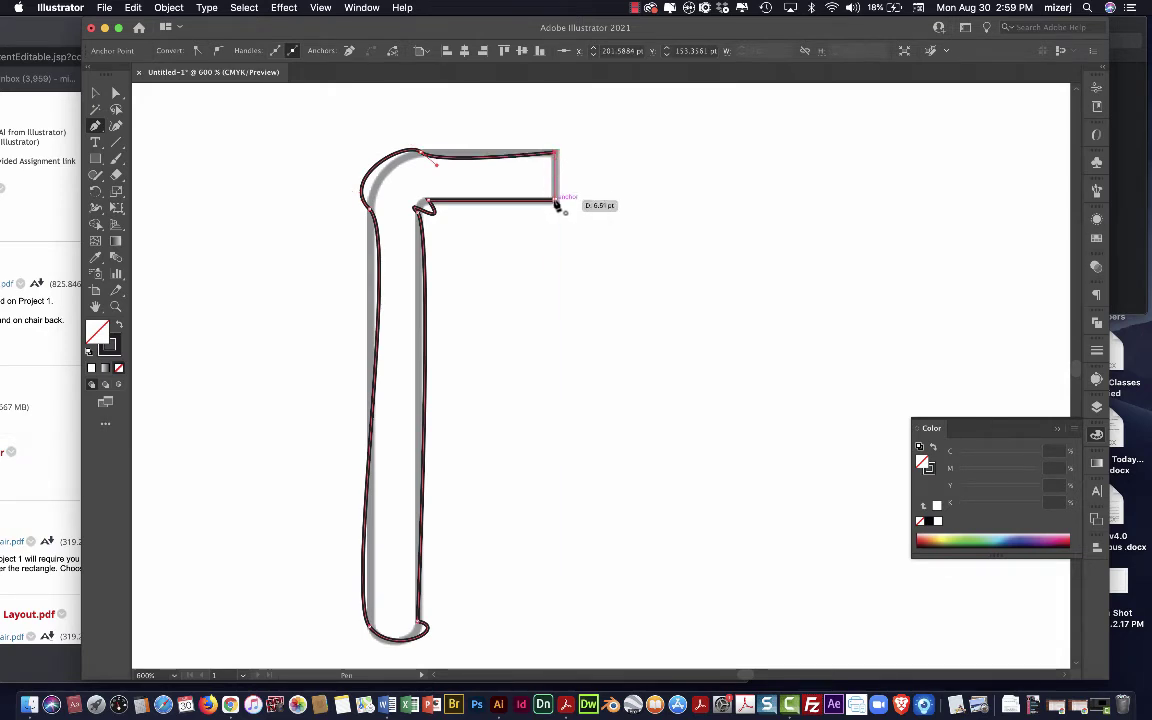
{"action": "left_click", "coordinate": [555, 203]}
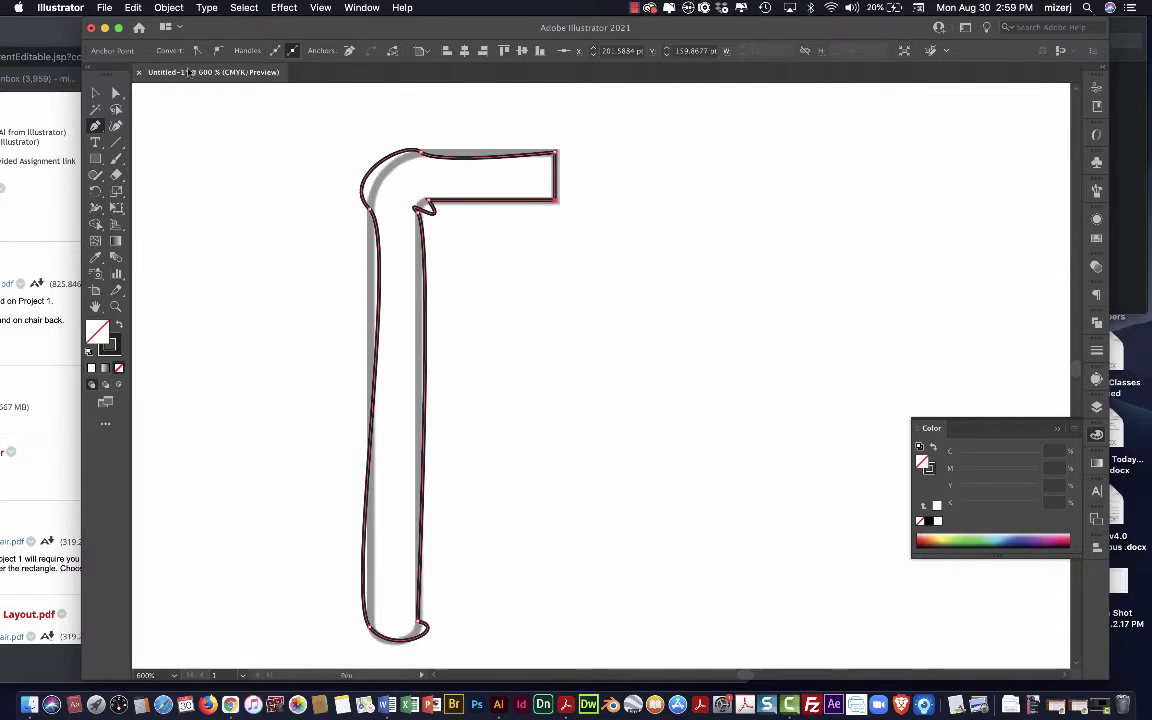
Step: With the Anchor Point tool, round the top-left bend and straighten the left edge below it
{"action": "left_click", "coordinate": [97, 127]}
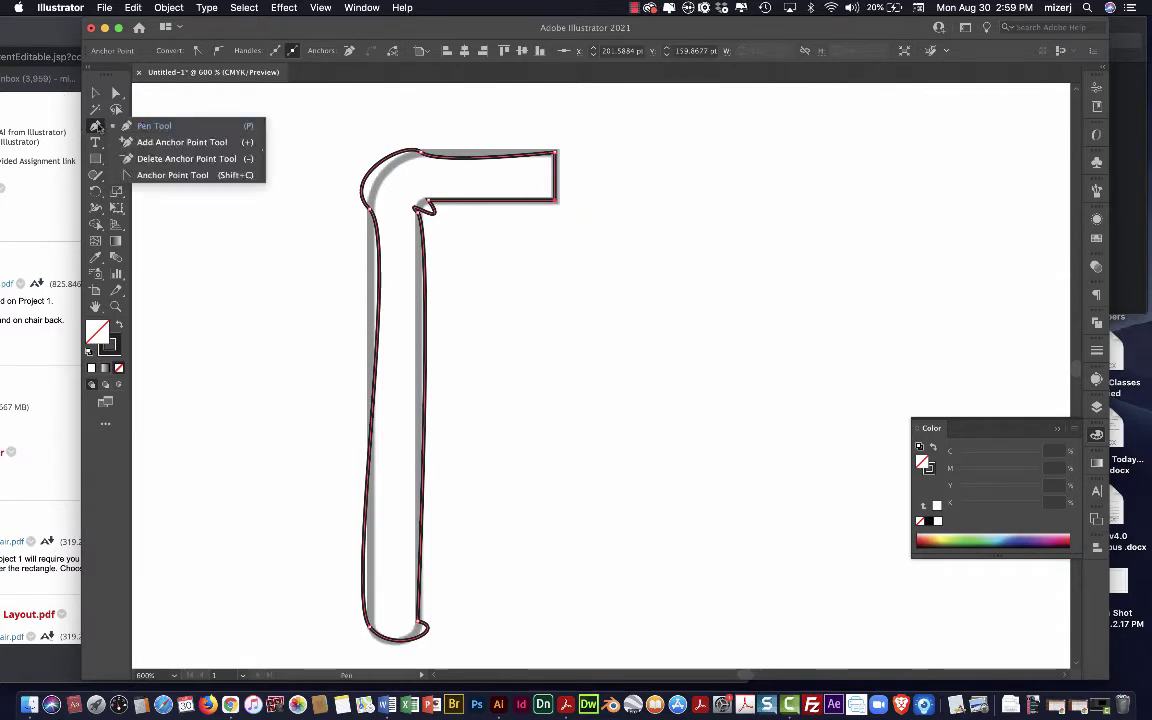
{"action": "left_click", "coordinate": [173, 175]}
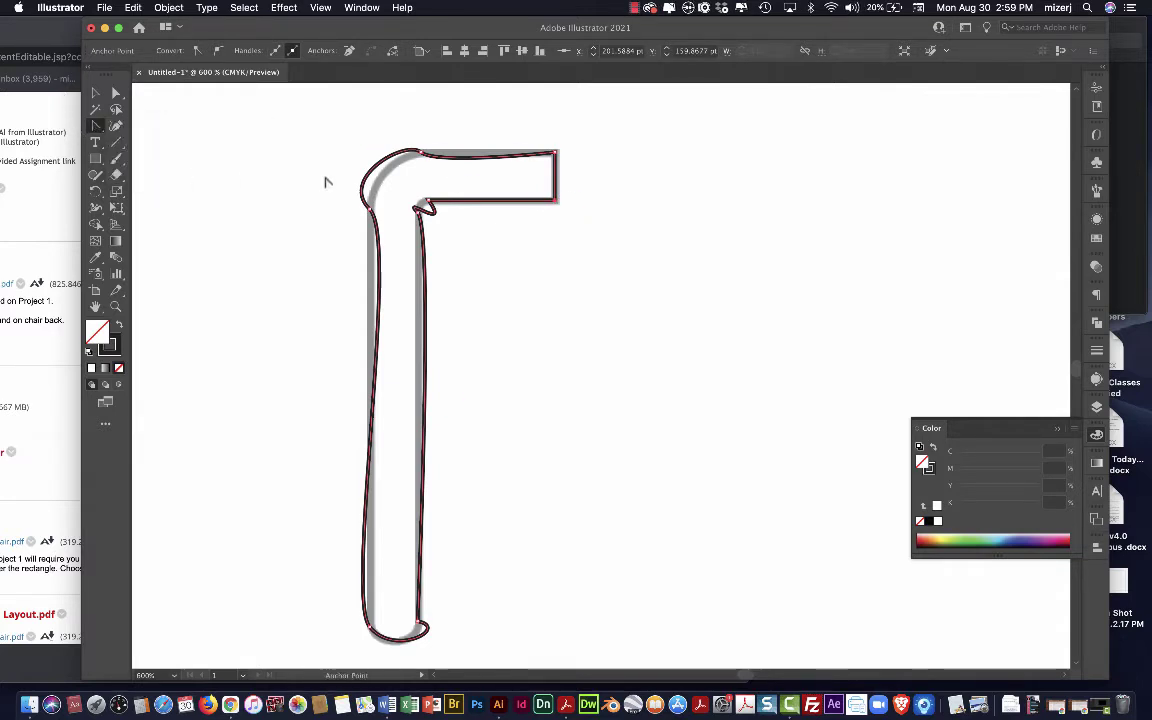
{"action": "left_click", "coordinate": [479, 160]}
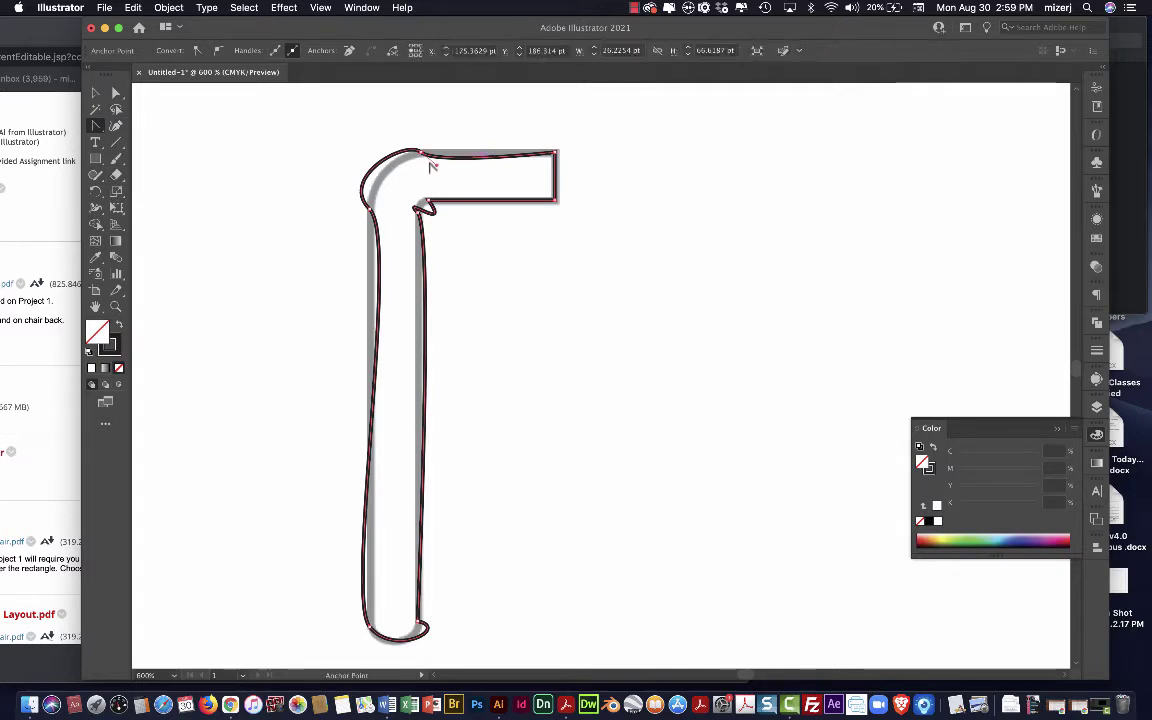
{"action": "left_click", "coordinate": [437, 166]}
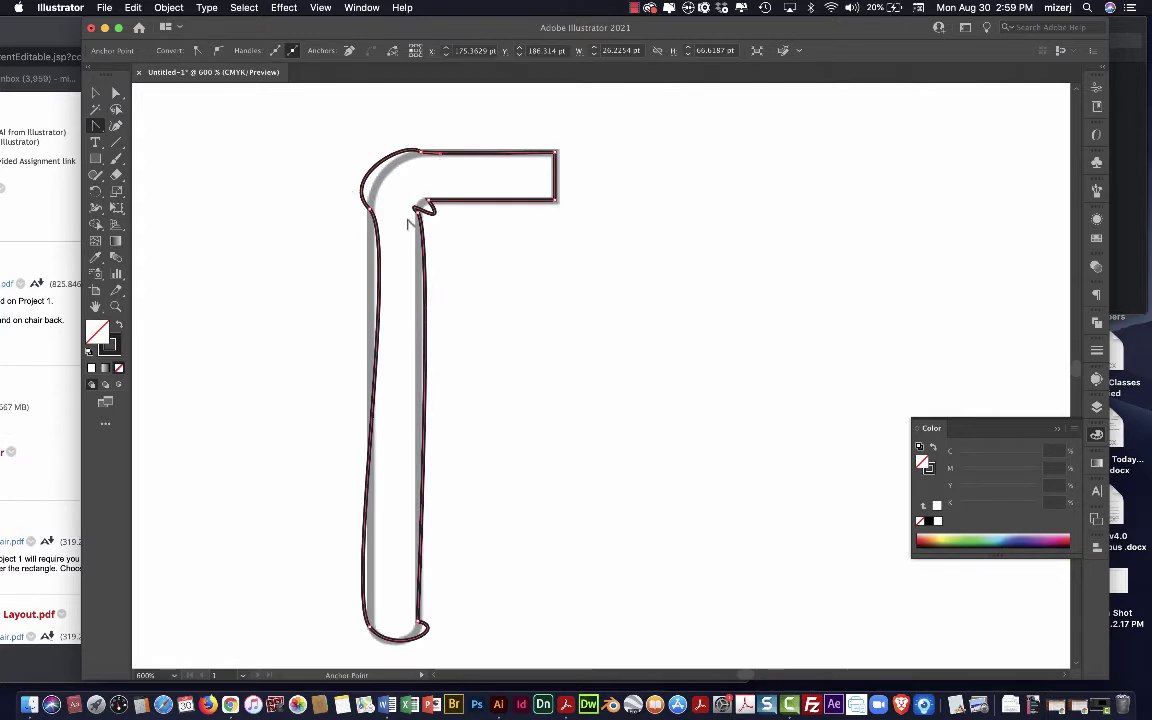
{"action": "left_click_drag", "start_coordinate": [422, 152], "coordinate": [339, 179]}
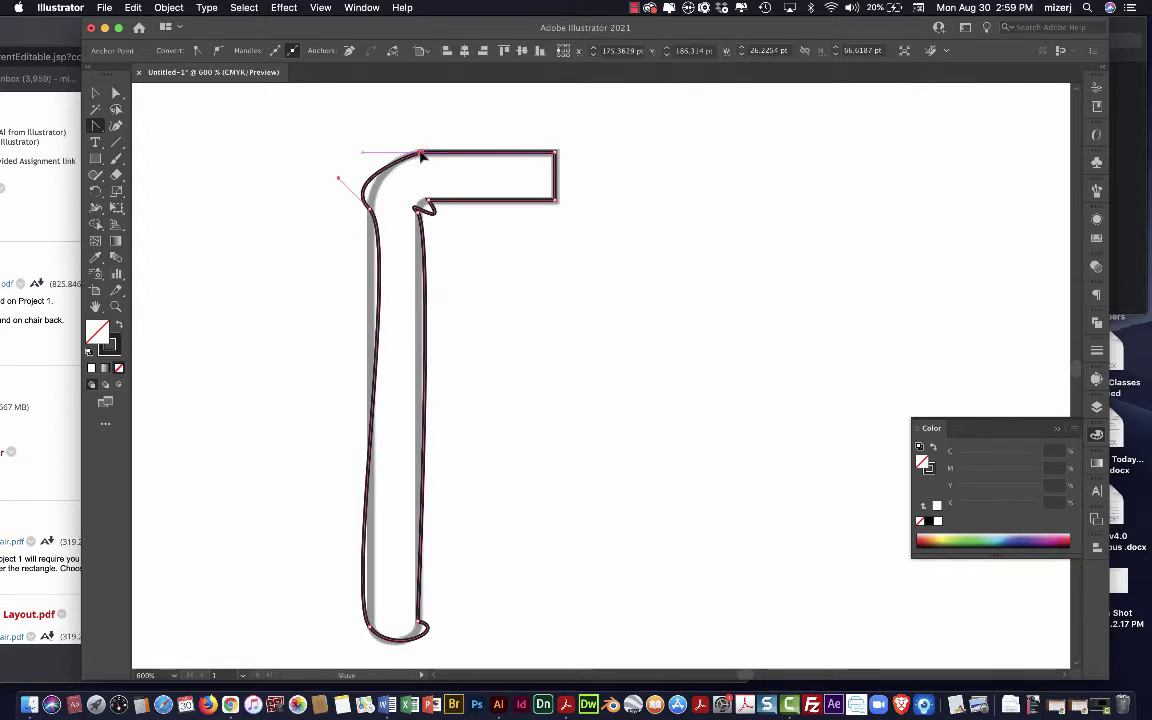
{"action": "left_click_drag", "start_coordinate": [410, 163], "coordinate": [421, 155]}
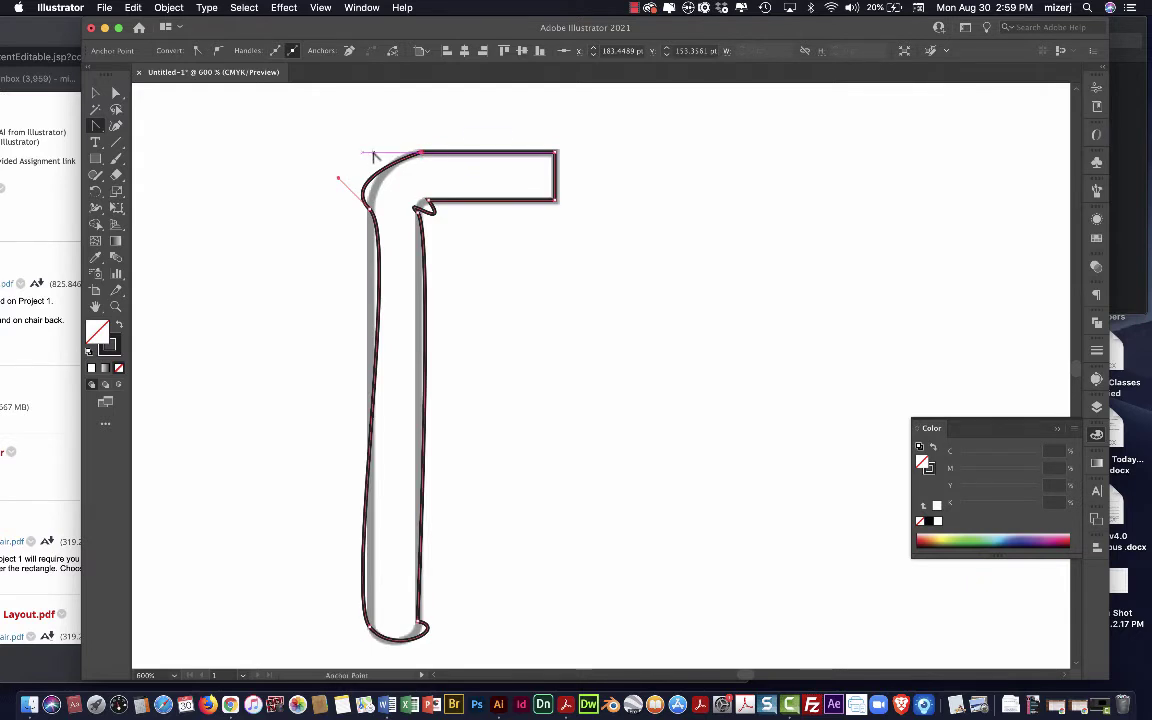
{"action": "left_click", "coordinate": [423, 155]}
{"action": "left_click_drag", "start_coordinate": [343, 178], "coordinate": [369, 168]}
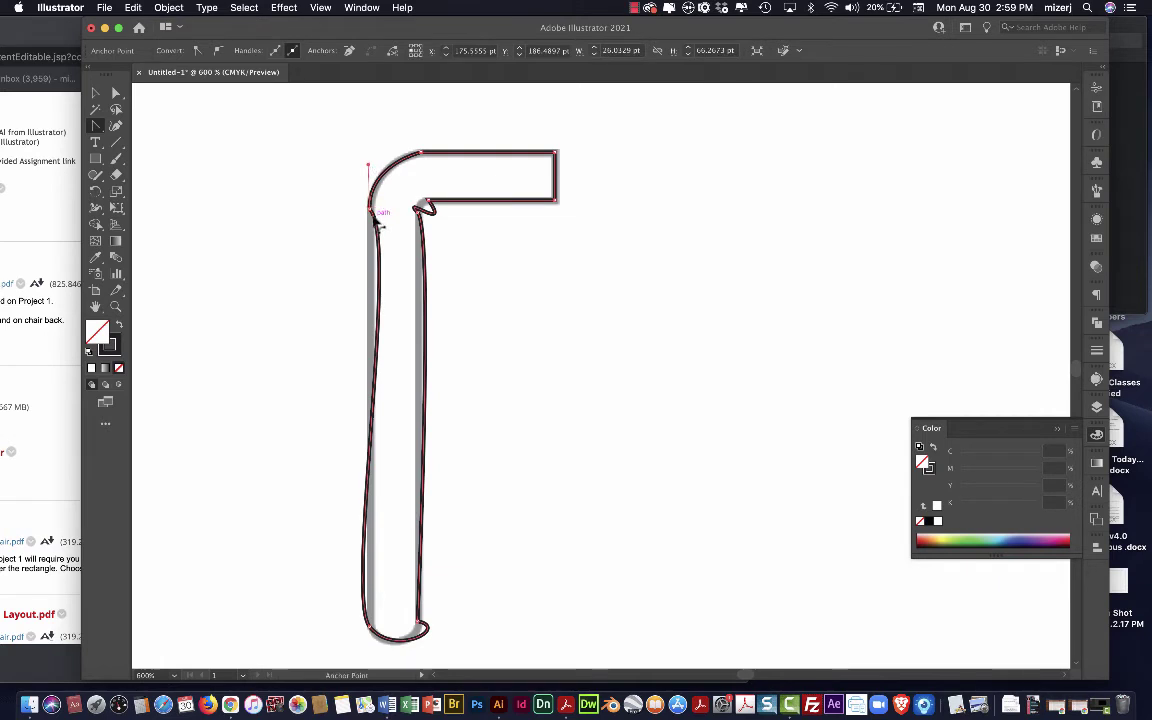
Step: Rework the diagonal's anchors into a corner and pull out handles to round the outer bend
{"action": "left_click", "coordinate": [370, 208]}
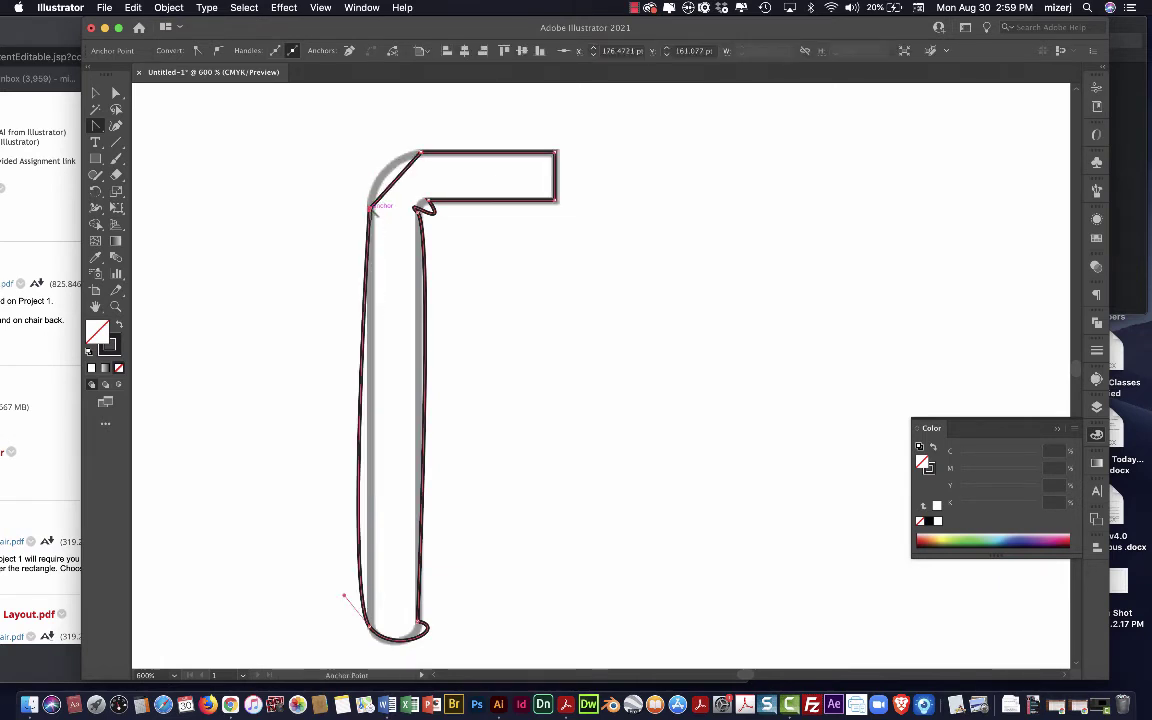
{"action": "left_click", "coordinate": [421, 154]}
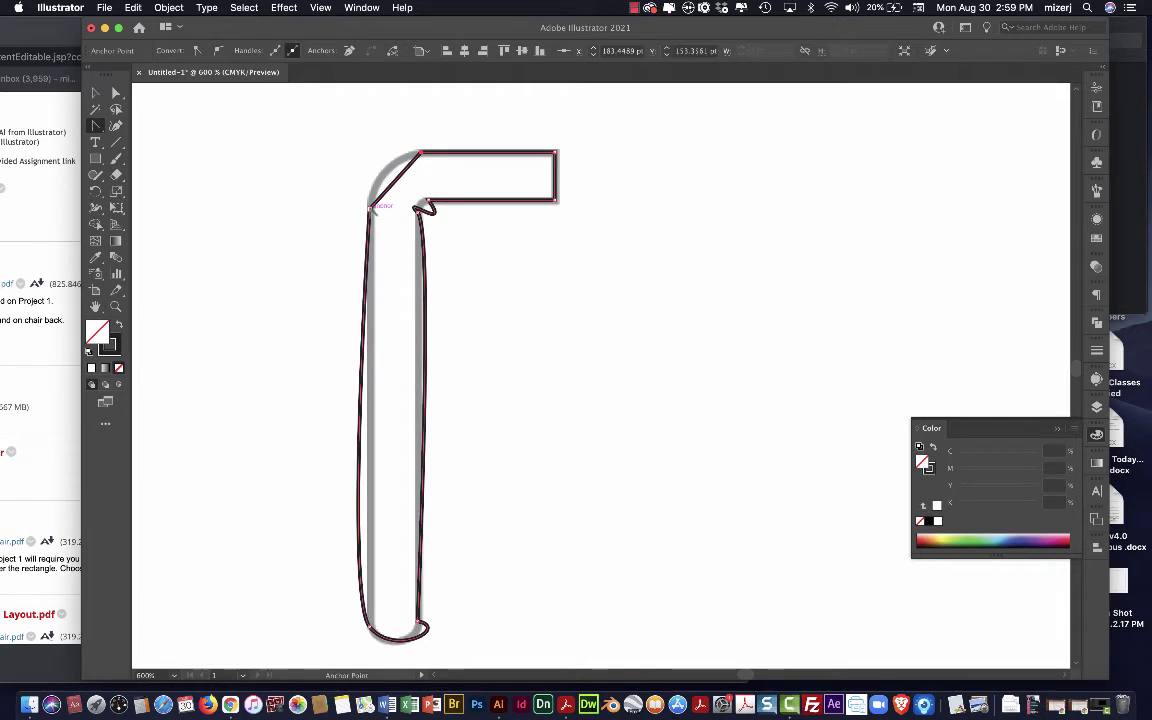
{"action": "left_click", "coordinate": [371, 208]}
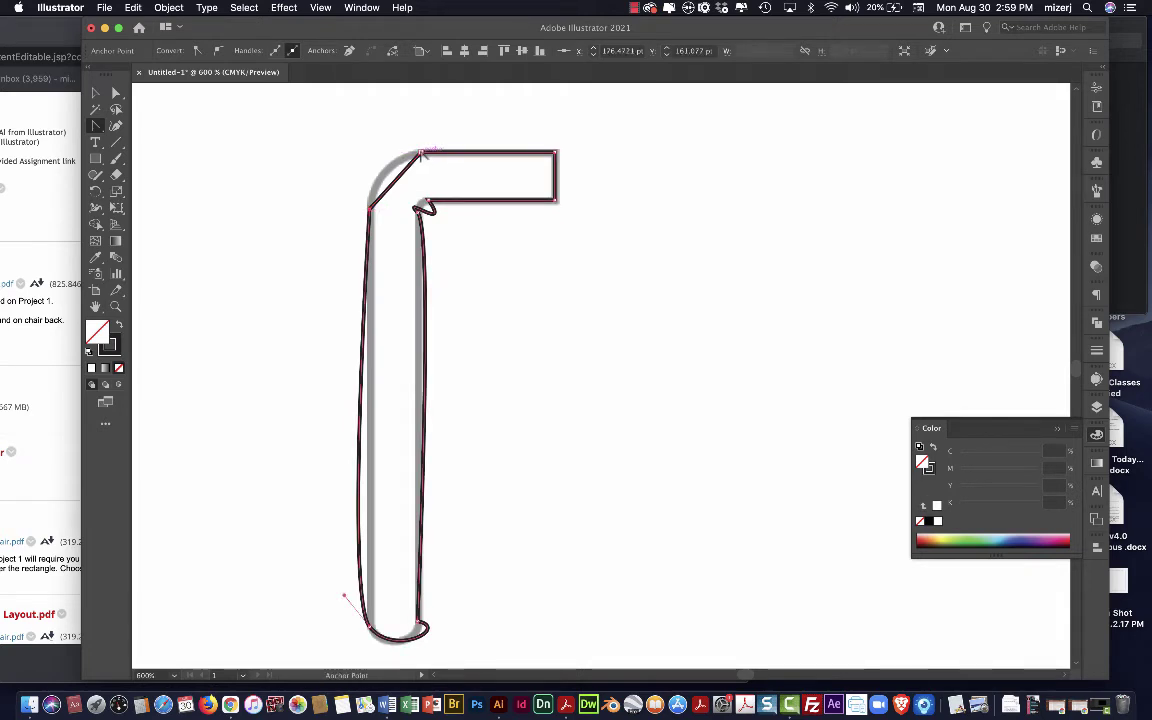
{"action": "left_click_drag", "start_coordinate": [424, 153], "coordinate": [378, 156]}
{"action": "left_click", "coordinate": [376, 162]}
{"action": "left_click", "coordinate": [377, 162]}
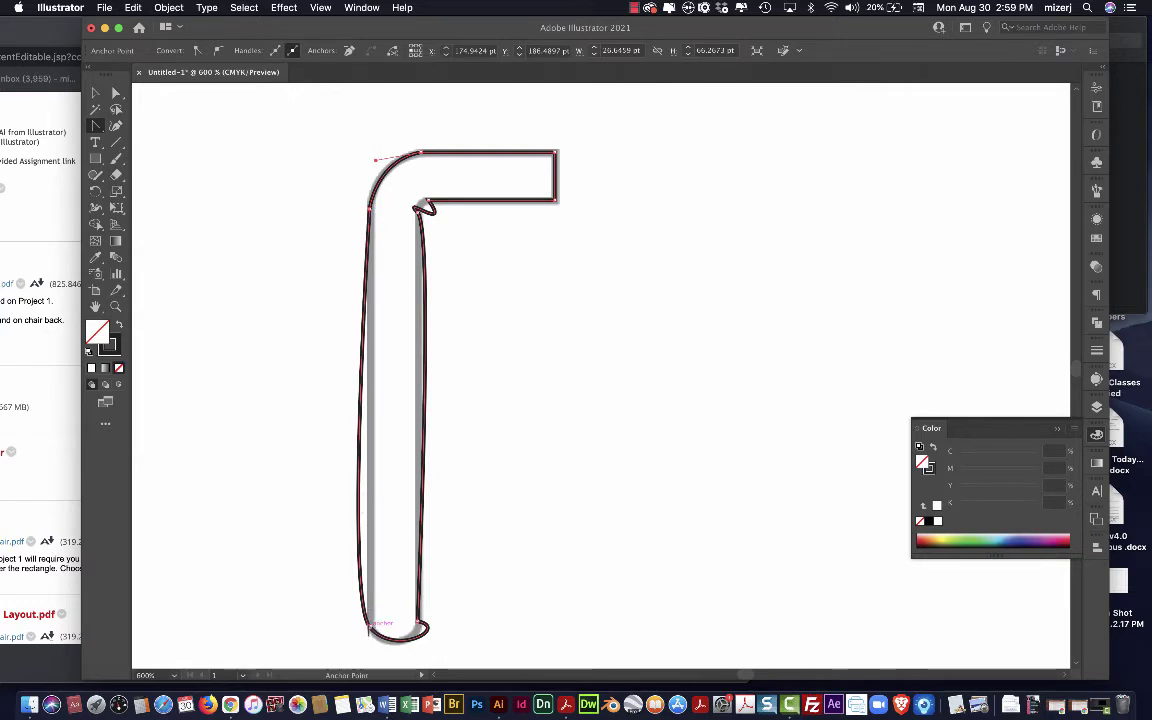
{"action": "left_click_drag", "start_coordinate": [369, 626], "coordinate": [399, 672]}
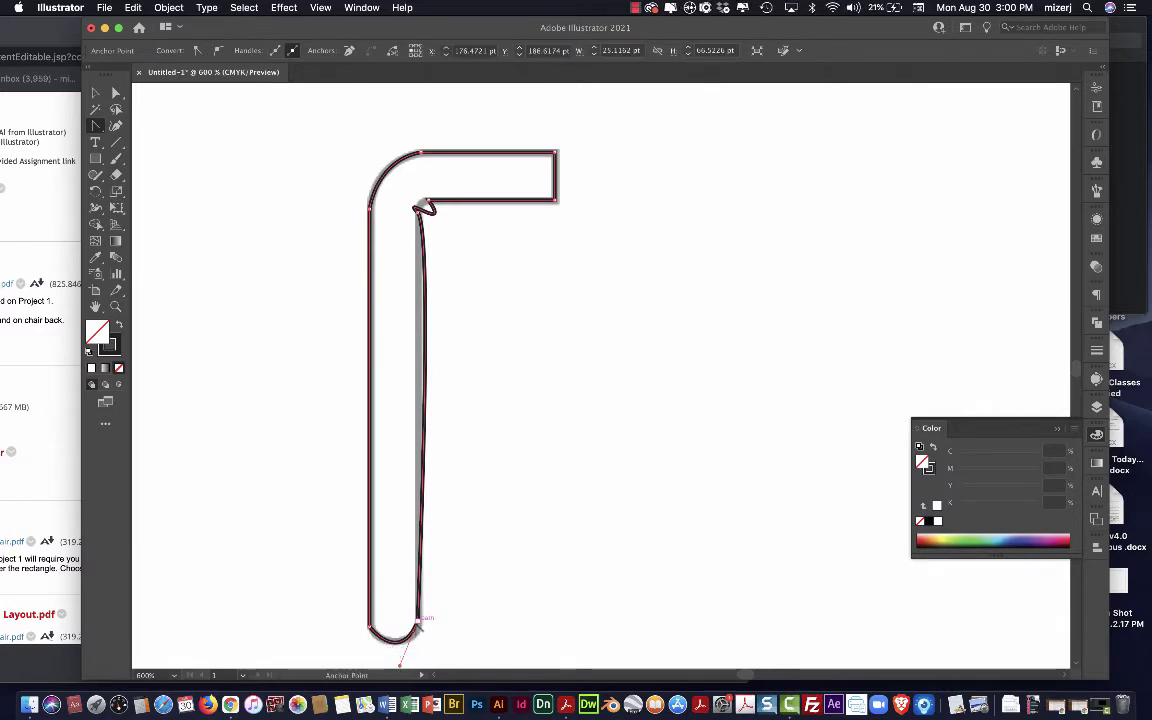
Step: Drag the bottom-right anchor and its handles into a rounded U-shaped wrench end
{"action": "left_click", "coordinate": [418, 620]}
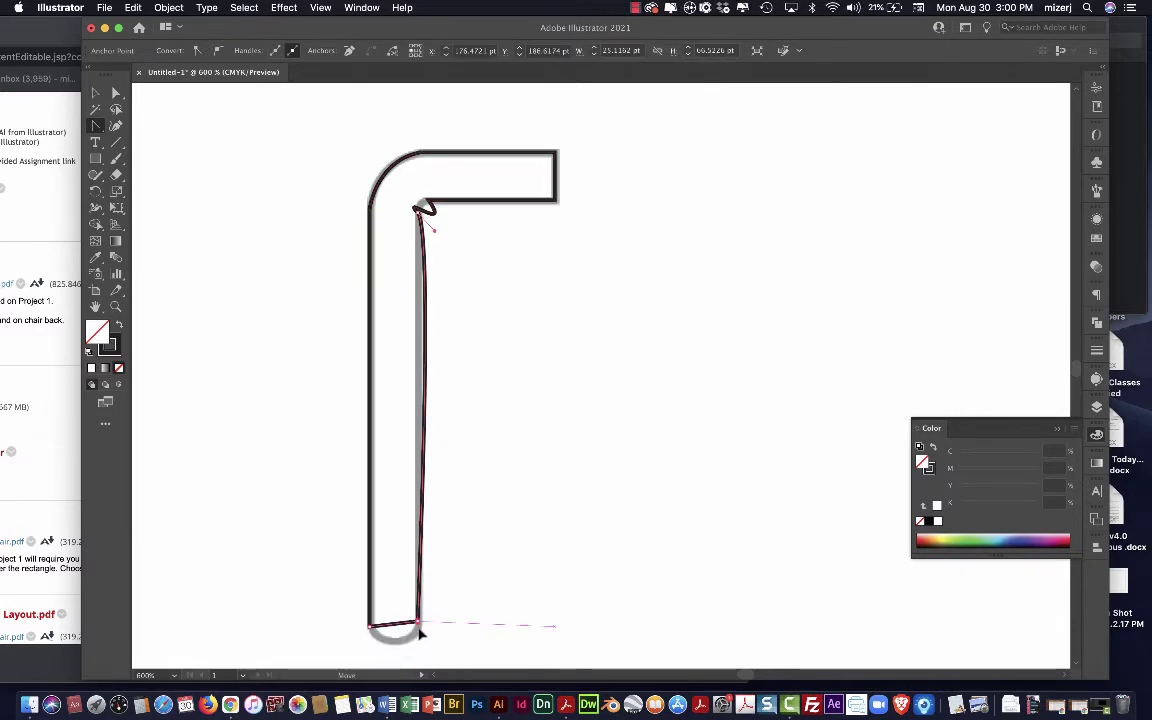
{"action": "left_click", "coordinate": [419, 629]}
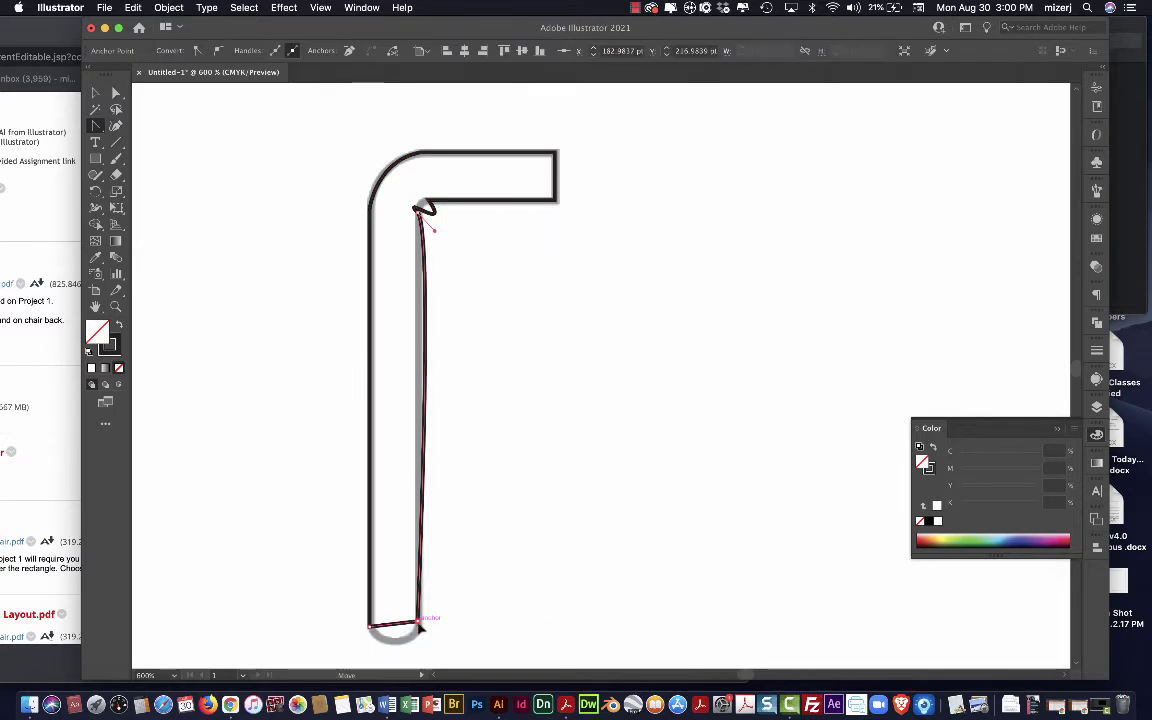
{"action": "left_click_drag", "start_coordinate": [419, 636], "coordinate": [420, 626]}
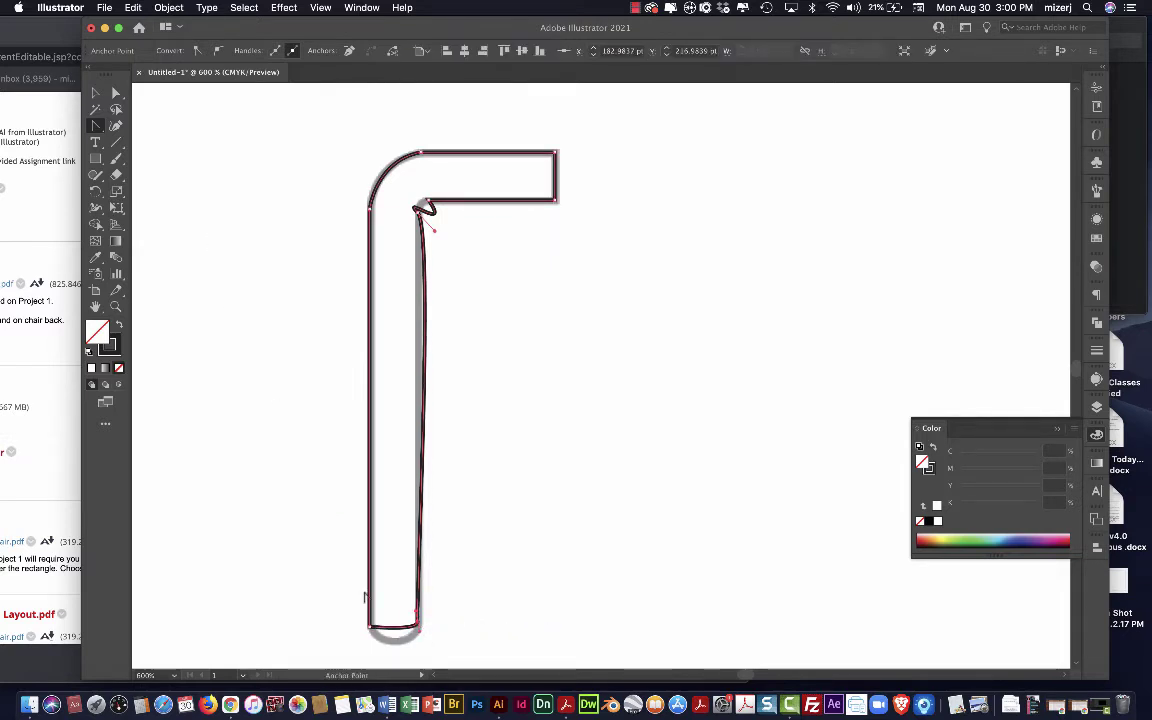
{"action": "scroll", "coordinate": [363, 597], "scroll_direction": "down", "scroll_amount": 5}
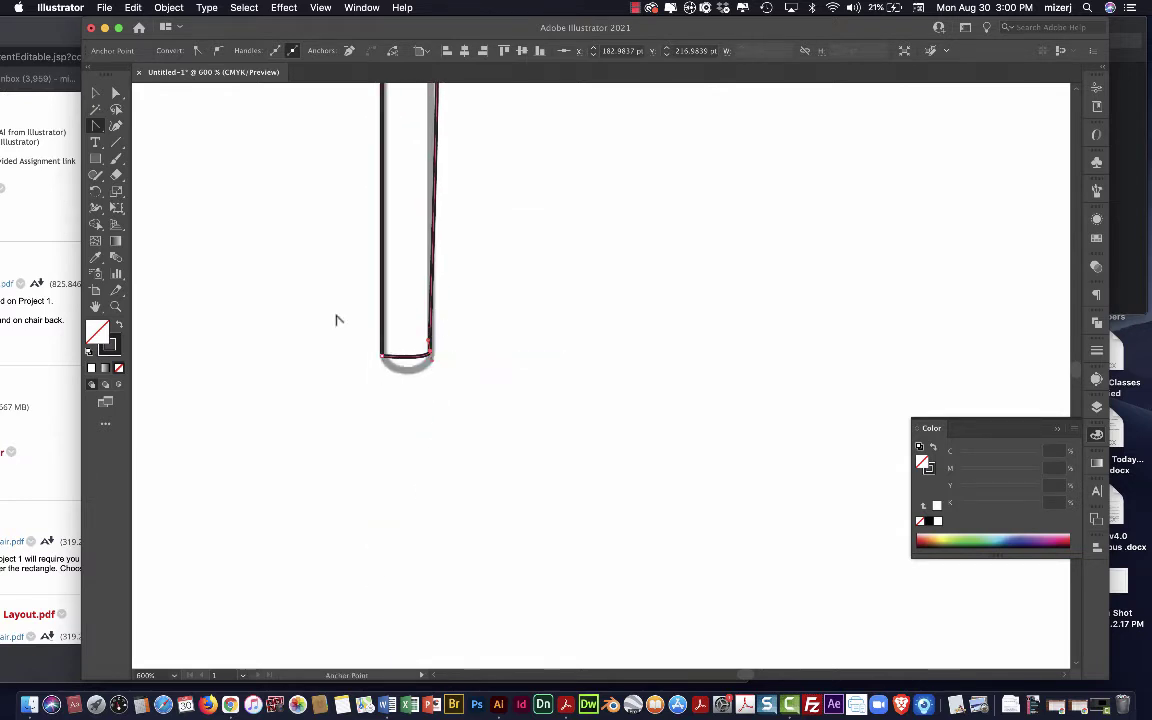
{"action": "left_click", "coordinate": [112, 91]}
{"action": "left_click_drag", "start_coordinate": [429, 352], "coordinate": [433, 368]}
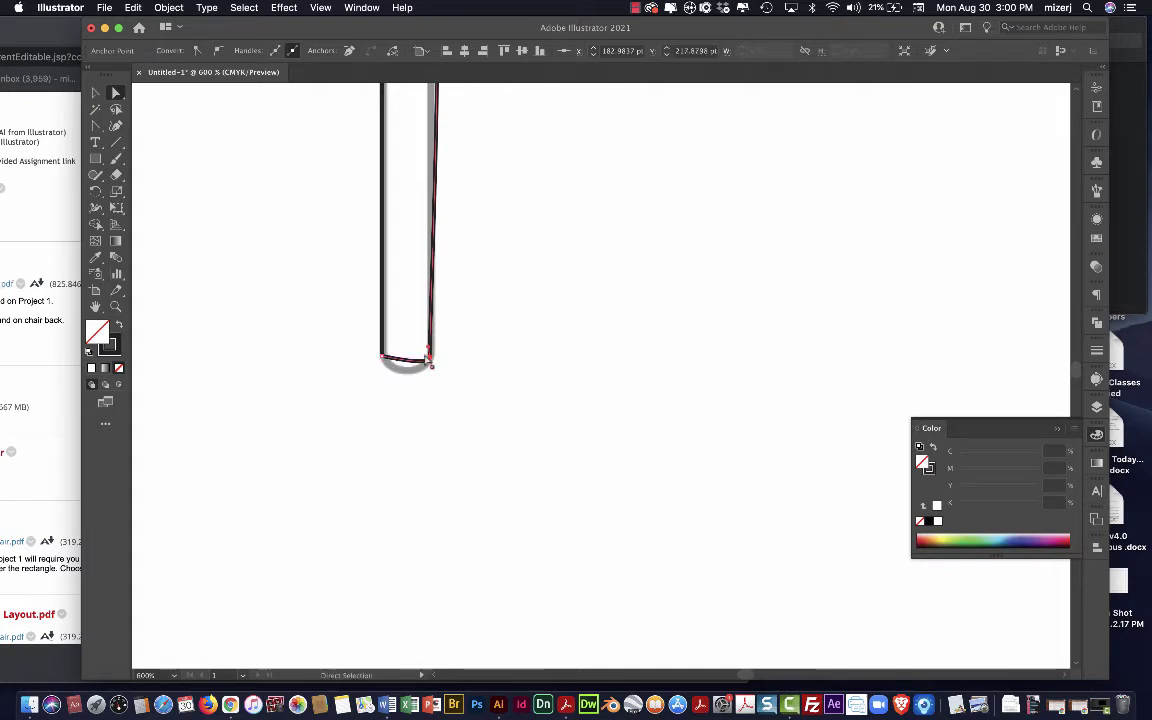
{"action": "left_click_drag", "start_coordinate": [433, 368], "coordinate": [402, 388]}
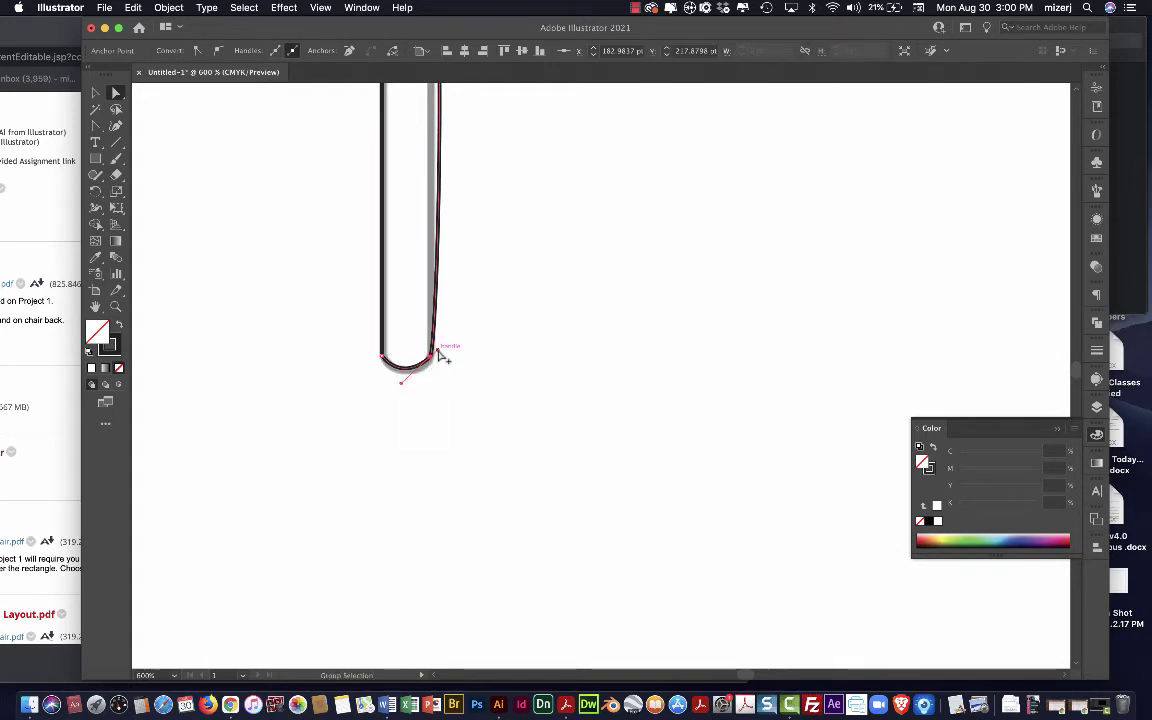
{"action": "left_click_drag", "start_coordinate": [441, 357], "coordinate": [428, 360]}
{"action": "scroll", "coordinate": [430, 358], "scroll_direction": "up", "scroll_amount": 5}
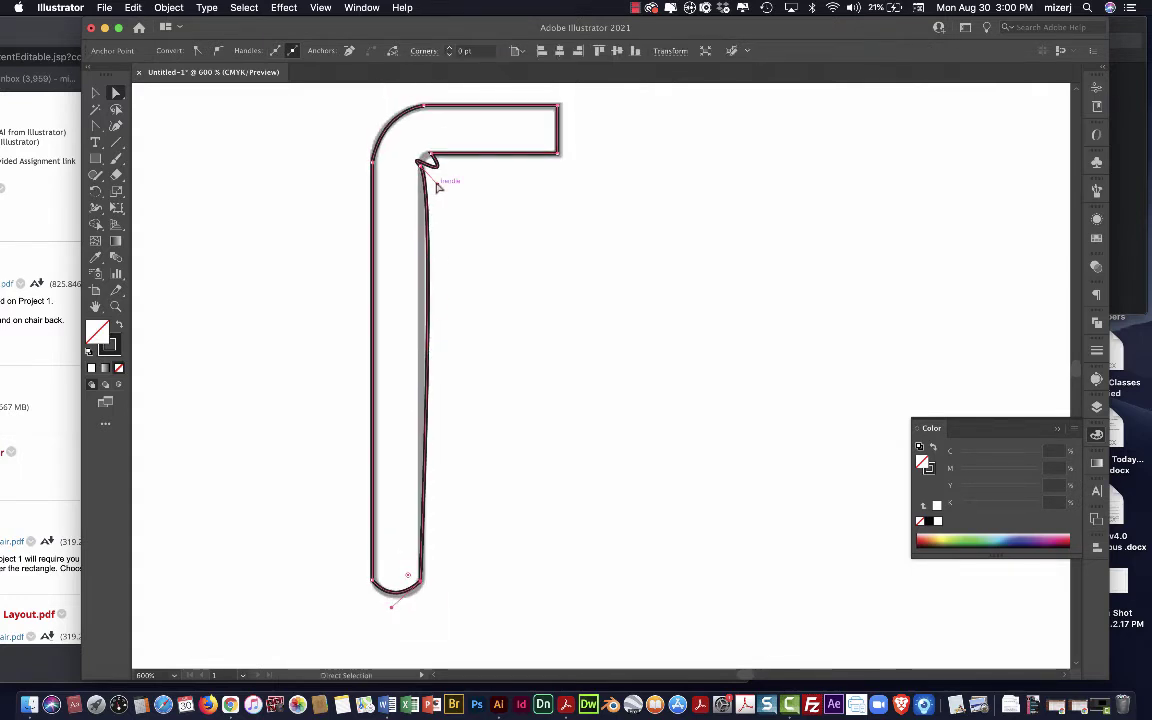
Step: Pull the inner top joint's direction handles out and back to smooth the inner corner
{"action": "left_click_drag", "start_coordinate": [437, 188], "coordinate": [454, 185]}
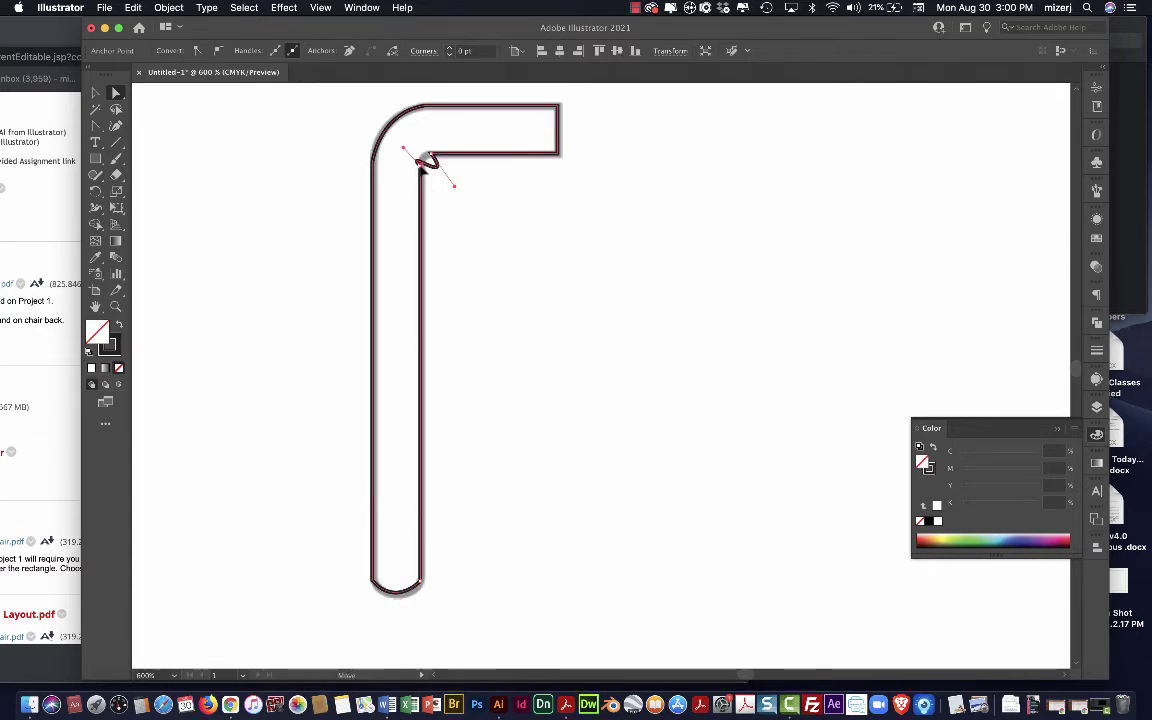
{"action": "left_click", "coordinate": [445, 179]}
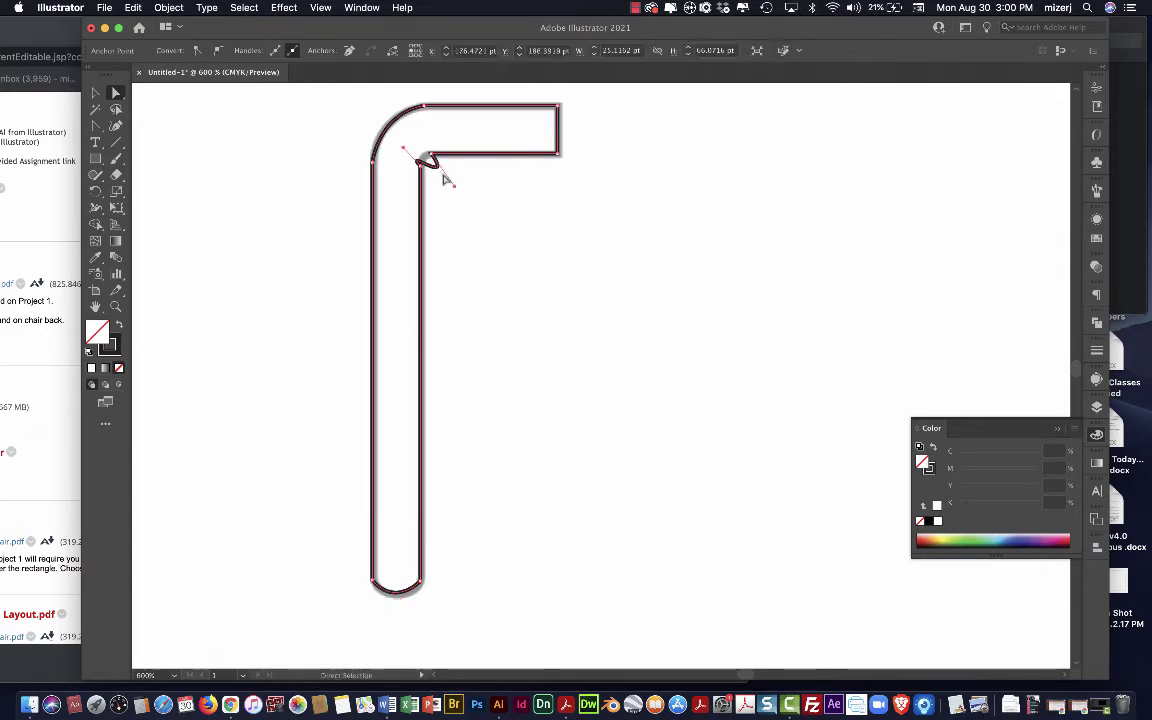
{"action": "left_click_drag", "start_coordinate": [455, 190], "coordinate": [422, 156]}
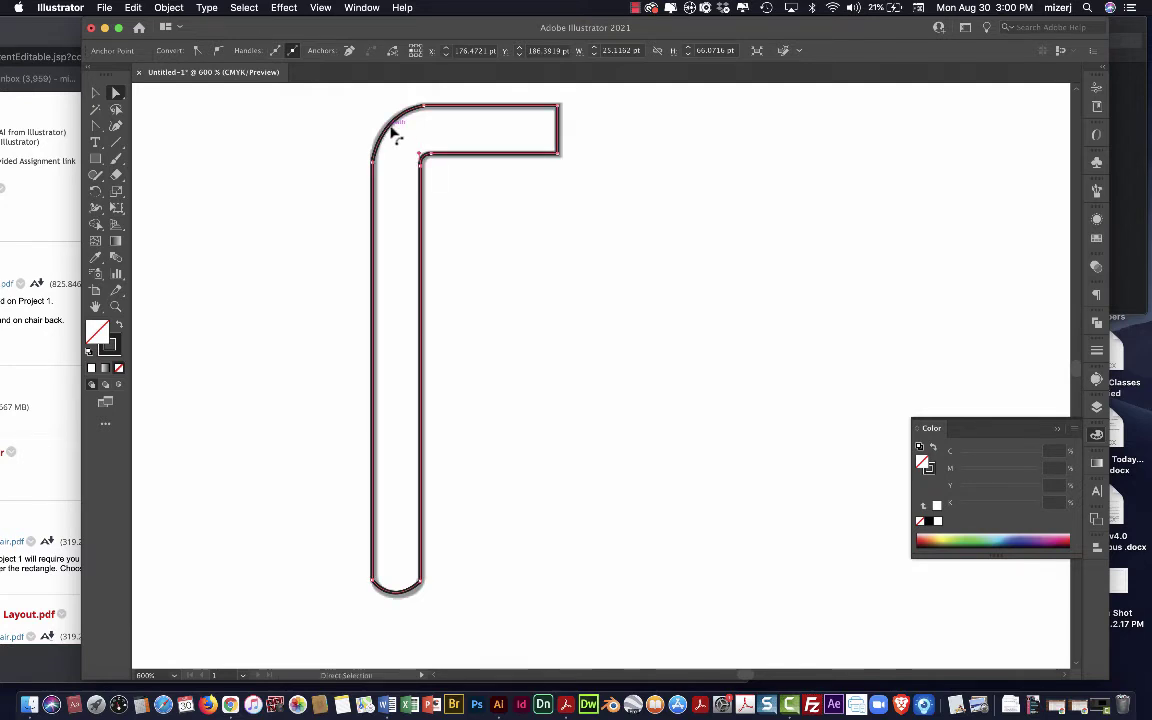
Step: Slightly reshape the curved outer top corner of the wrench path
{"action": "left_click", "coordinate": [393, 133]}
{"action": "left_click_drag", "start_coordinate": [393, 133], "coordinate": [392, 132]}
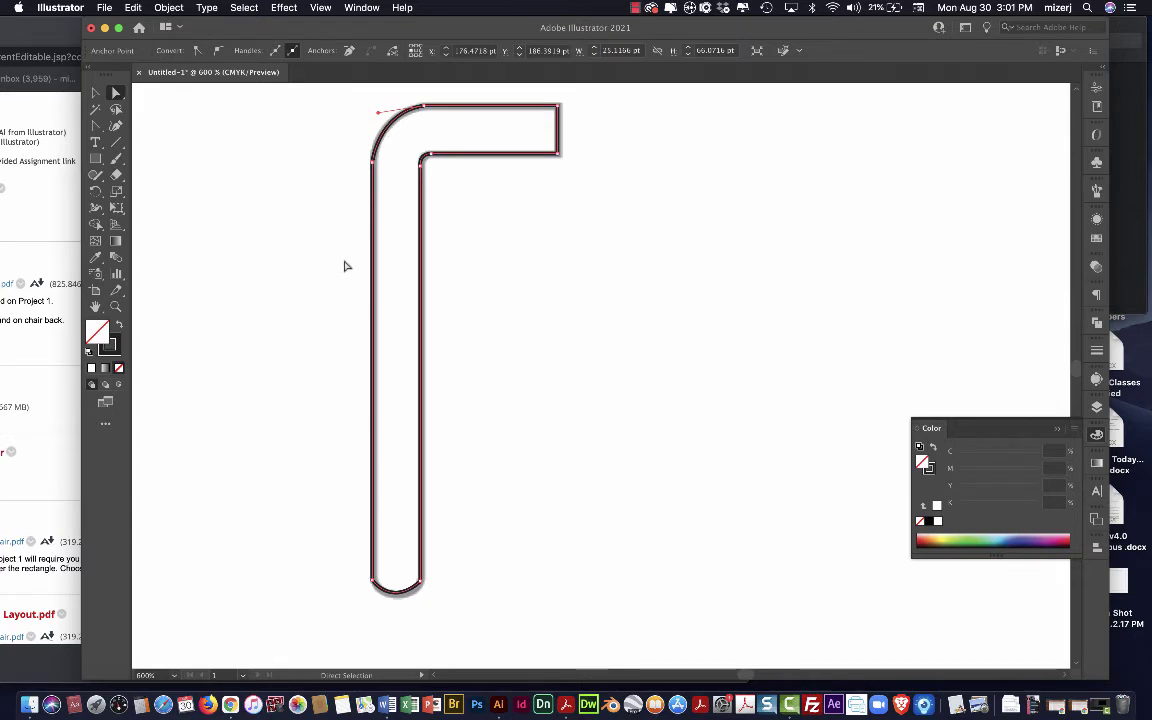
{"action": "left_click", "coordinate": [96, 93]}
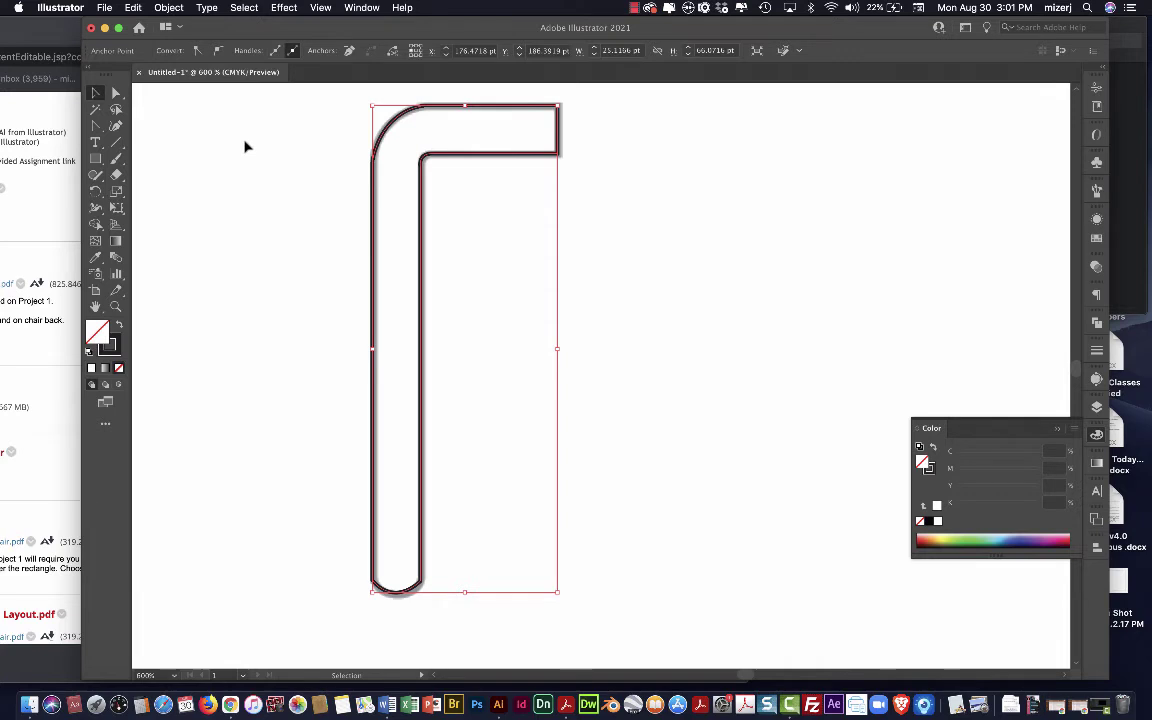
{"action": "key", "text": "a"}
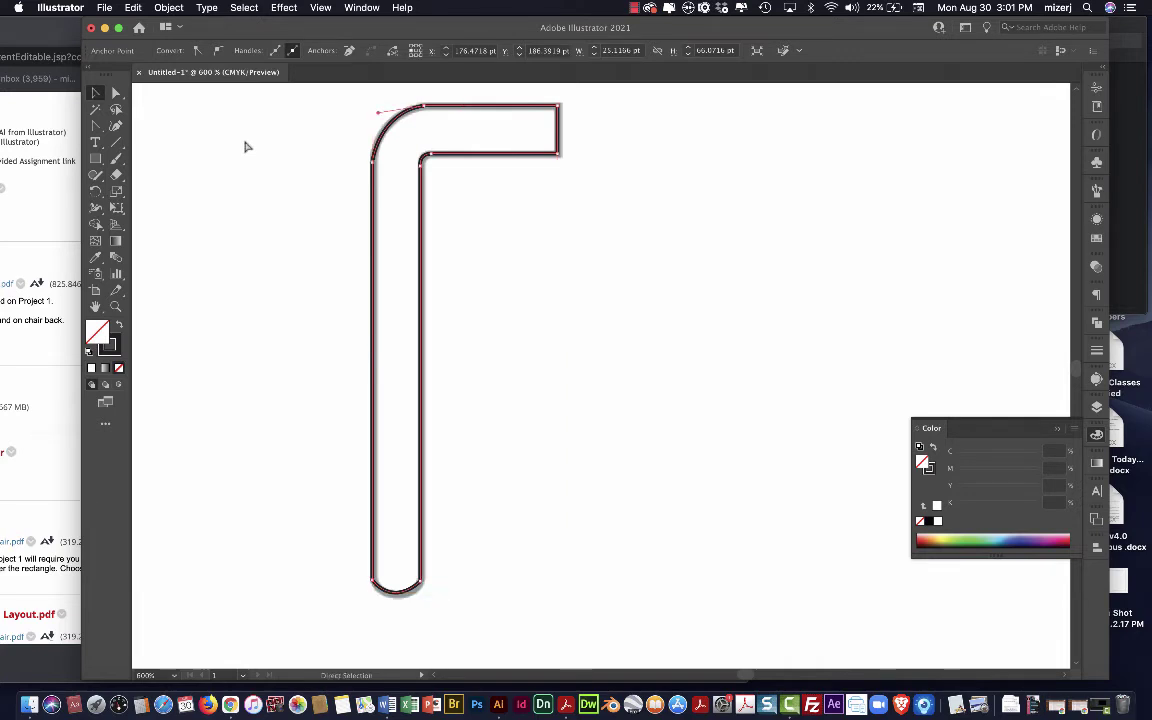
Step: Zoom out, clear the selection and drag the traced wrench to the artboard's top-left corner
{"action": "key", "text": "v"}
{"action": "key", "text": "super+minus"}
{"action": "key", "text": "super+minus"}
{"action": "key", "text": "super+minus"}
{"action": "key", "text": "super+minus"}
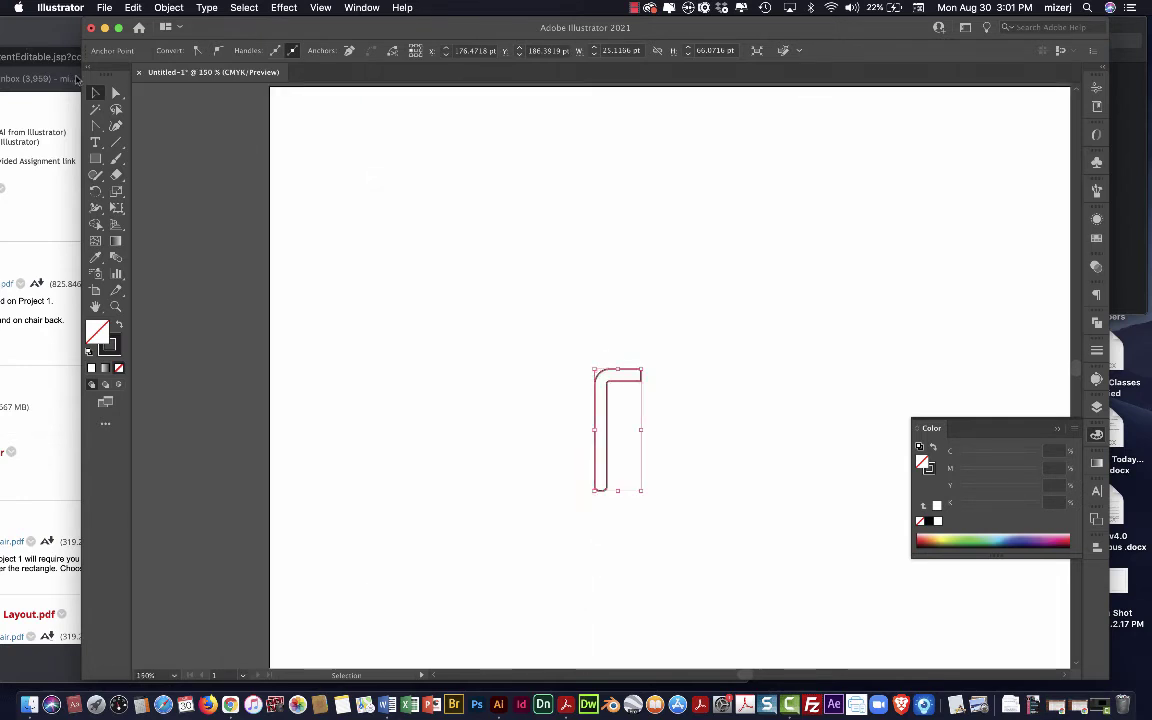
{"action": "left_click", "coordinate": [436, 296]}
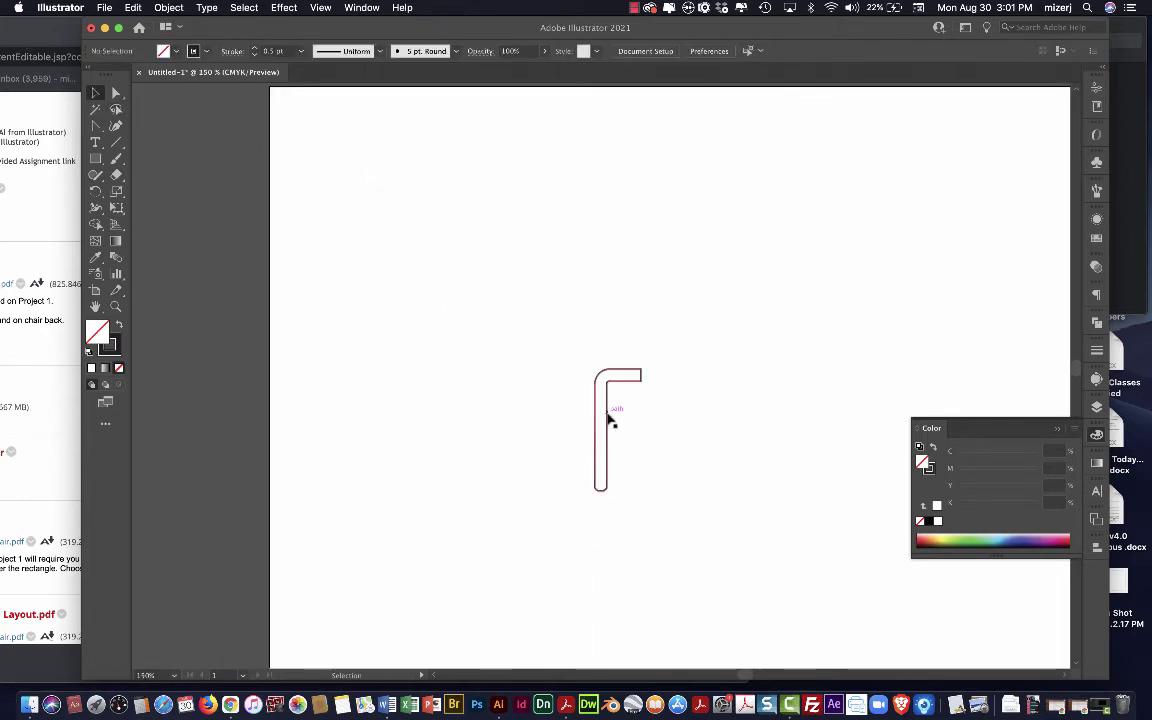
{"action": "left_click_drag", "start_coordinate": [596, 400], "coordinate": [320, 153]}
Step: Crop the artboard to about 56.19 × 85.91 pt by pulling its right and bottom edges in to the wrench
{"action": "left_click", "coordinate": [95, 291]}
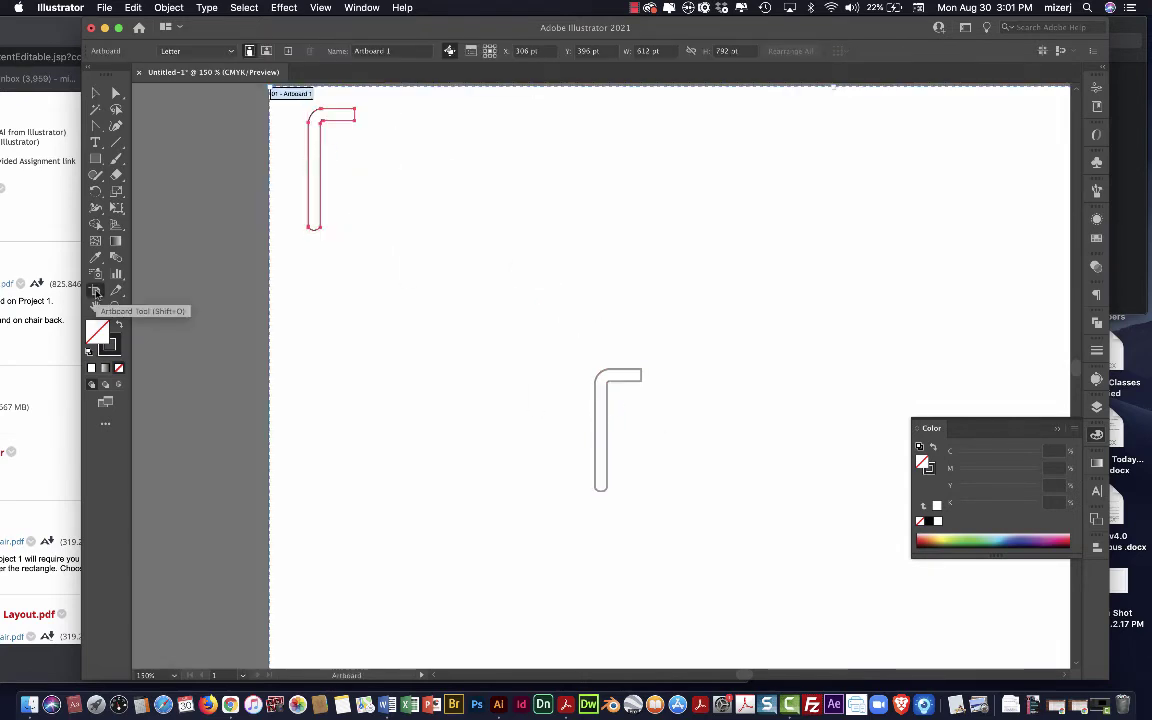
{"action": "key", "text": "super+minus"}
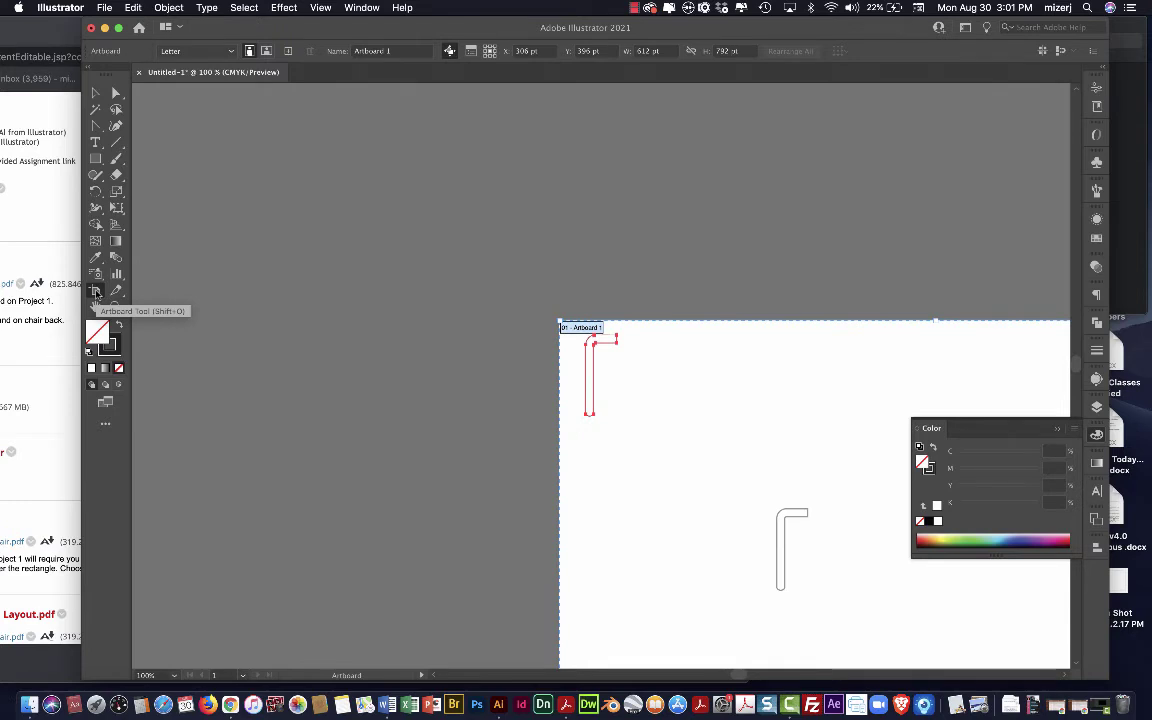
{"action": "scroll", "coordinate": [714, 452], "scroll_direction": "right", "scroll_amount": 5}
{"action": "scroll", "coordinate": [714, 452], "scroll_direction": "right", "scroll_amount": 2}
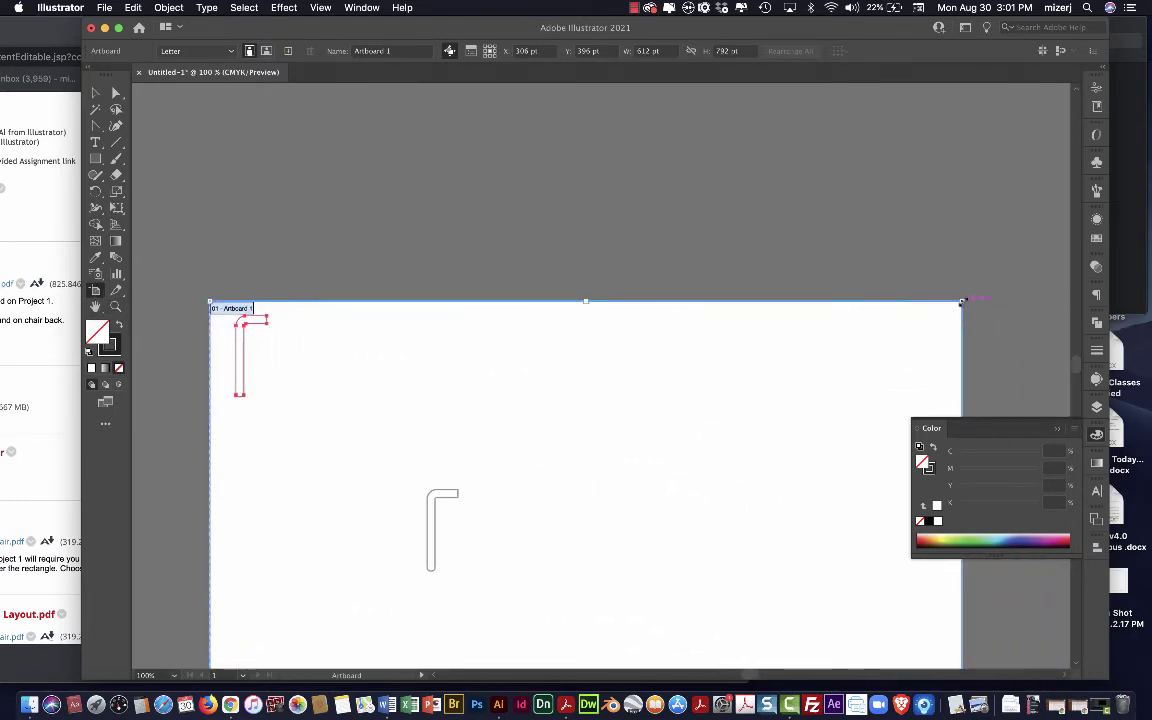
{"action": "left_click_drag", "start_coordinate": [961, 300], "coordinate": [279, 303]}
{"action": "scroll", "coordinate": [279, 303], "scroll_direction": "down", "scroll_amount": 8}
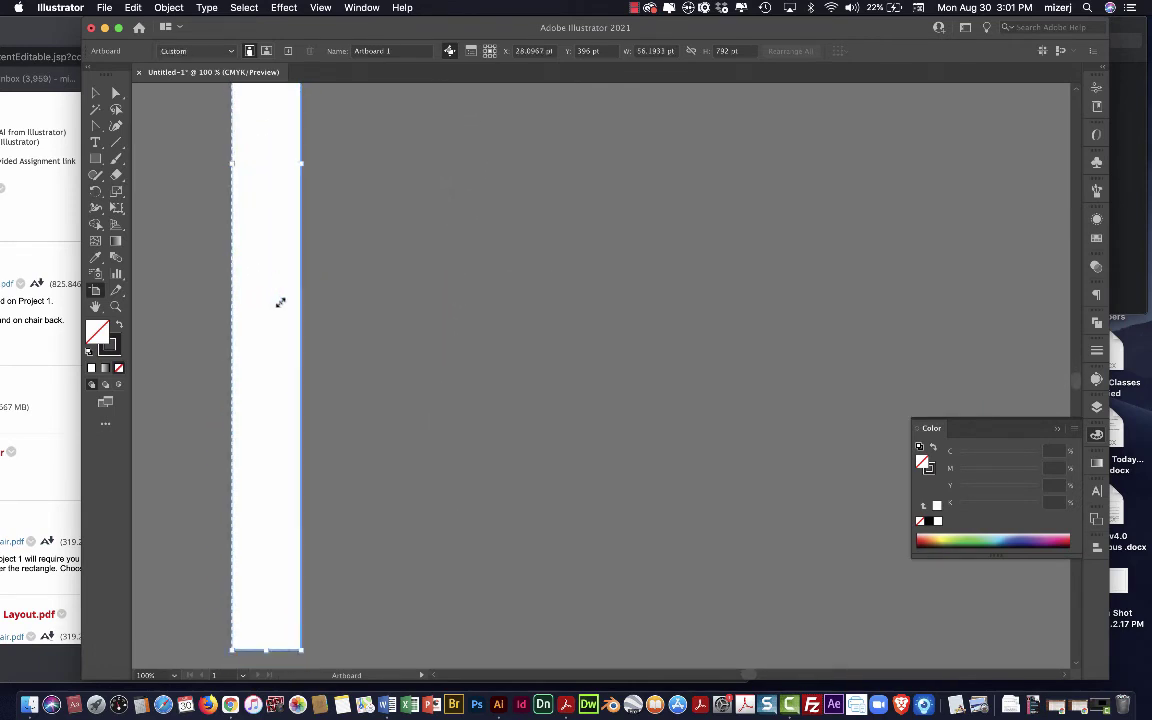
{"action": "scroll", "coordinate": [280, 302], "scroll_direction": "down", "scroll_amount": 1}
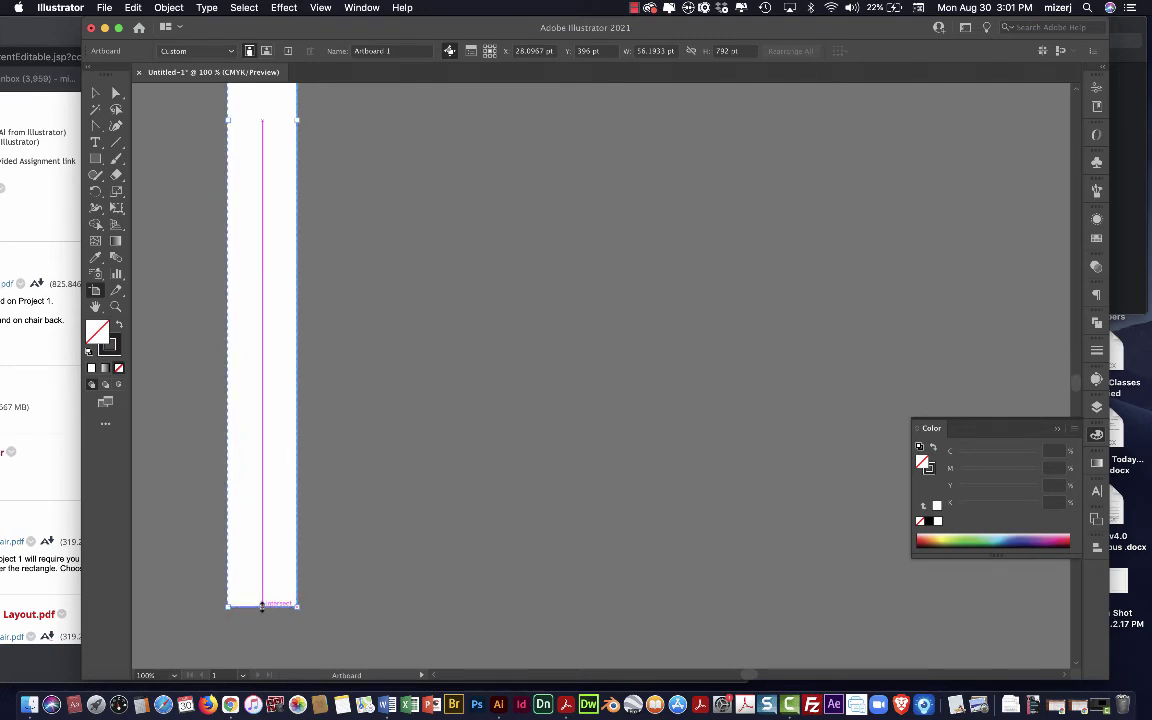
{"action": "left_click_drag", "start_coordinate": [261, 606], "coordinate": [273, 277]}
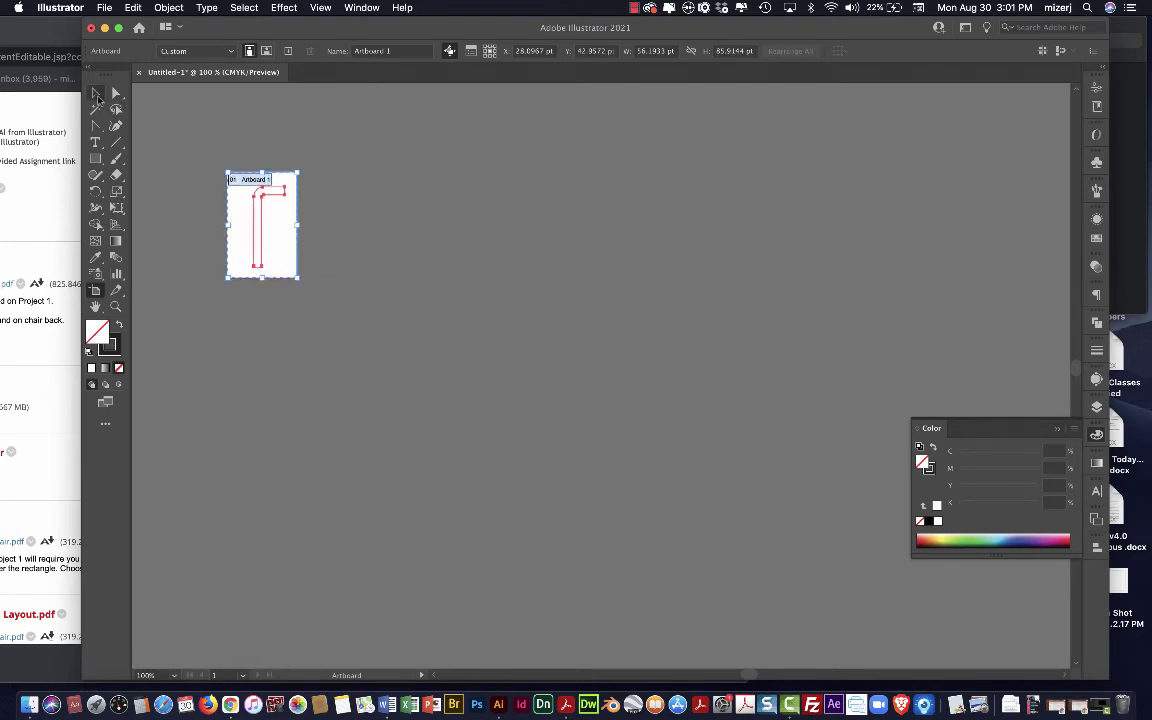
{"action": "left_click", "coordinate": [96, 94]}
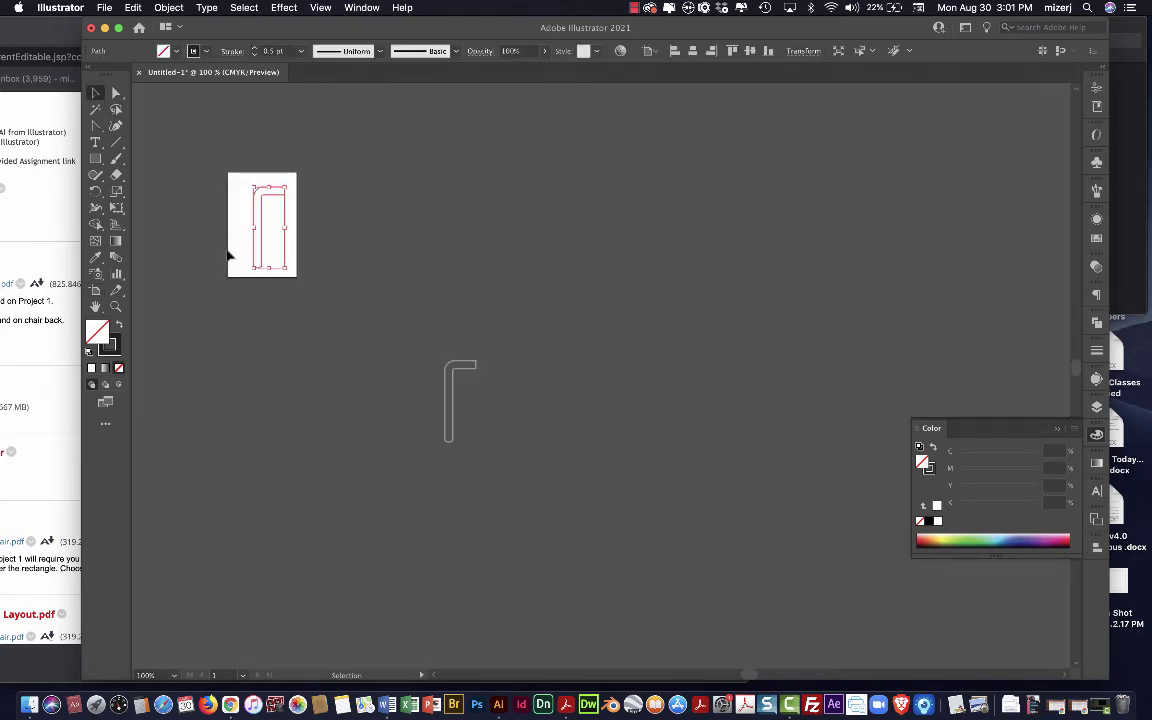
Step: Unlock Layer 1 in the Layers panel, then select and delete the linked wrench template image
{"action": "left_click", "coordinate": [215, 250]}
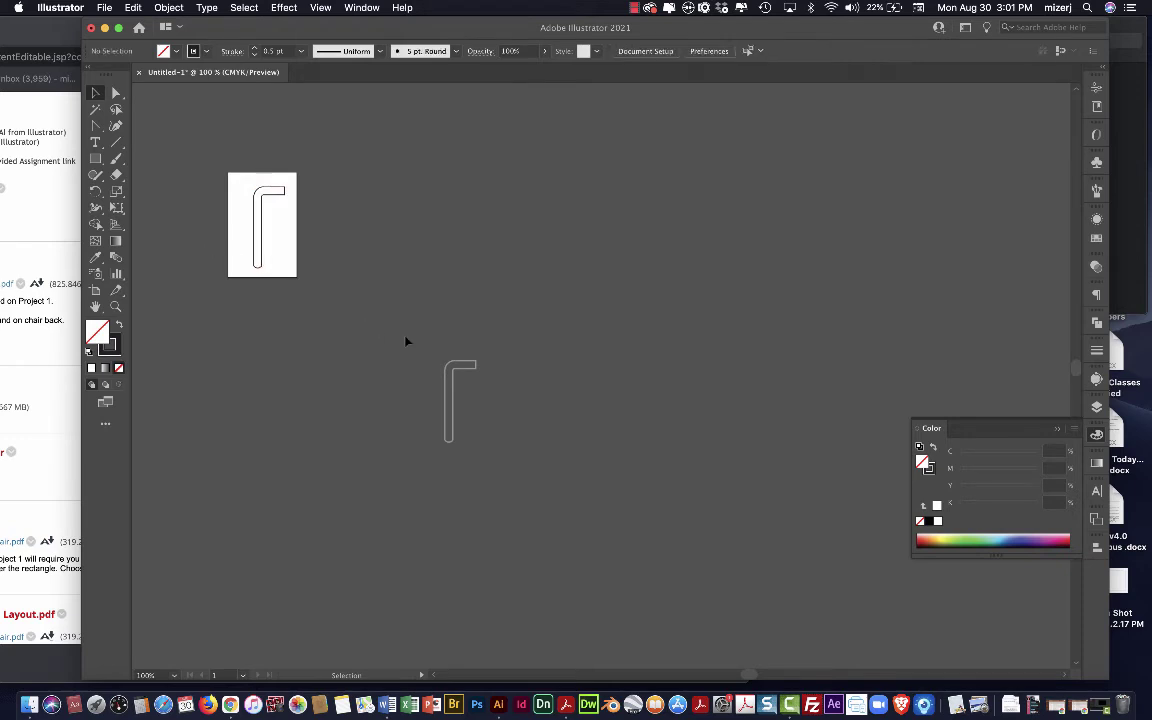
{"action": "left_click_drag", "start_coordinate": [412, 342], "coordinate": [487, 418]}
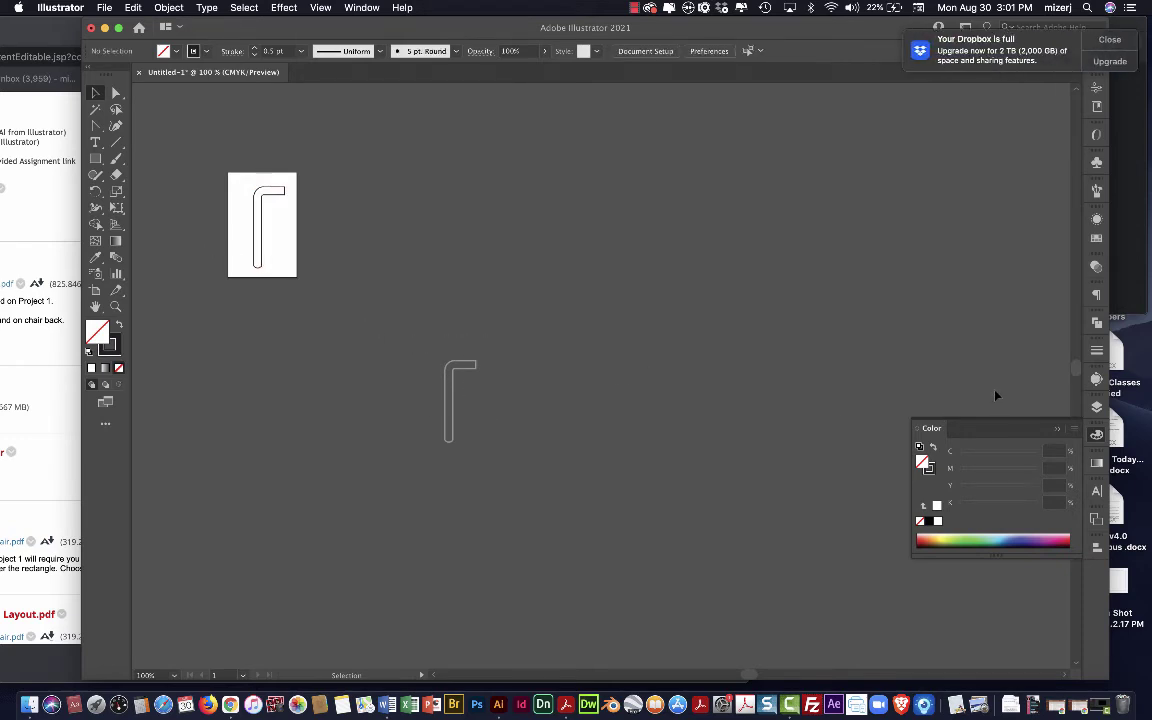
{"action": "left_click", "coordinate": [1096, 407]}
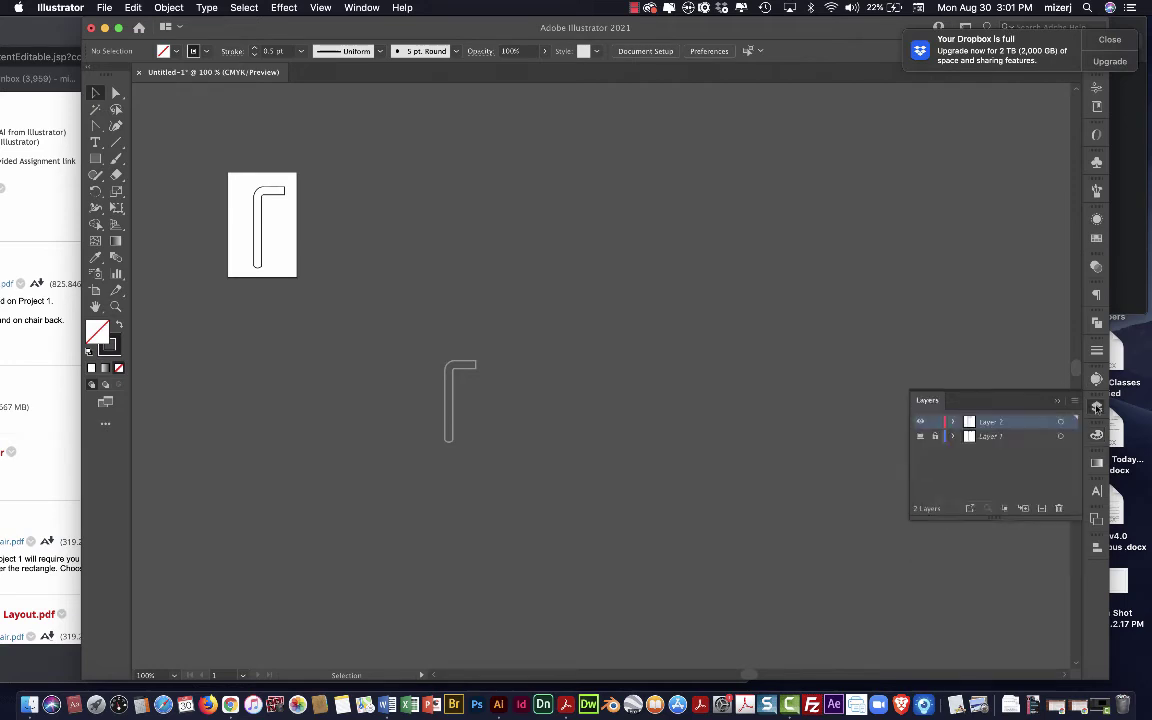
{"action": "left_click", "coordinate": [935, 437]}
{"action": "left_click_drag", "start_coordinate": [427, 342], "coordinate": [517, 463]}
{"action": "key", "text": "Delete"}
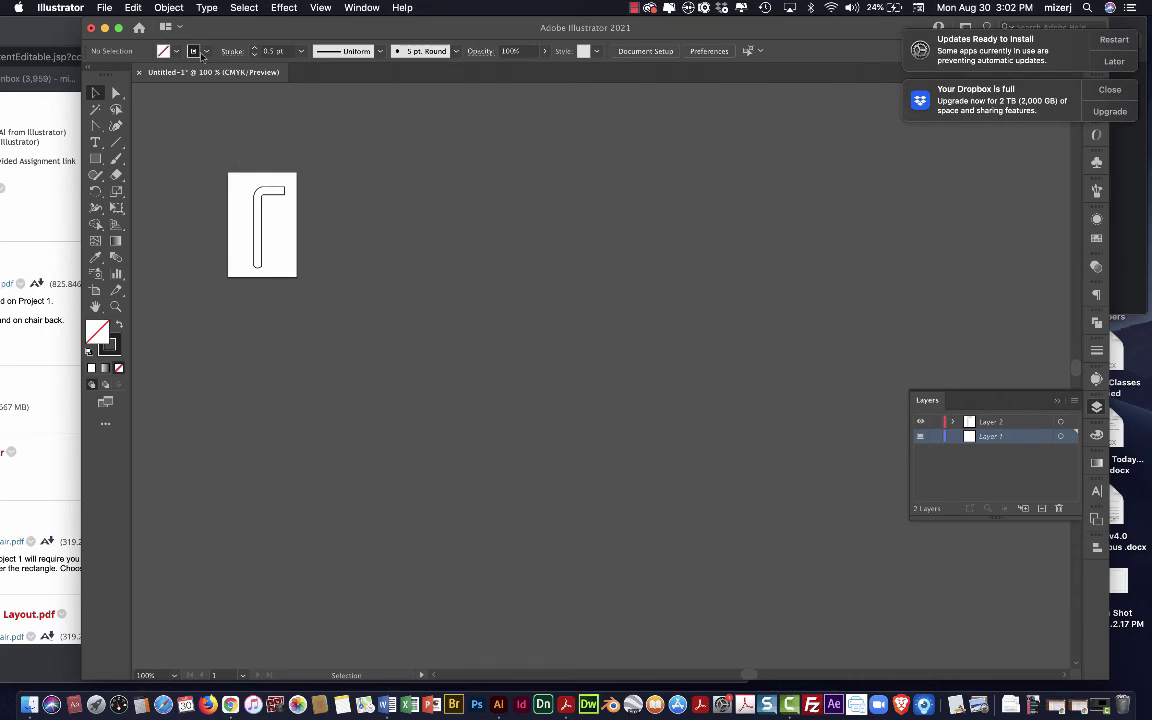
Step: Start a Save As and correct the file name to Allen.ai
{"action": "left_click", "coordinate": [105, 8]}
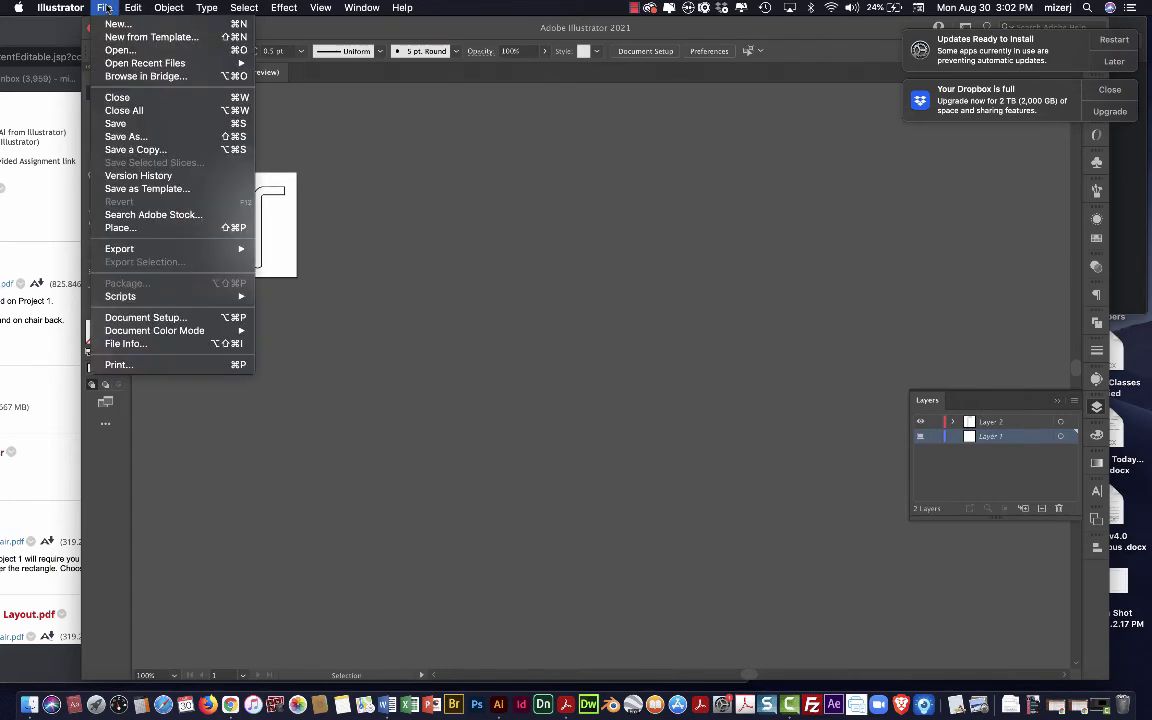
{"action": "left_click", "coordinate": [135, 137]}
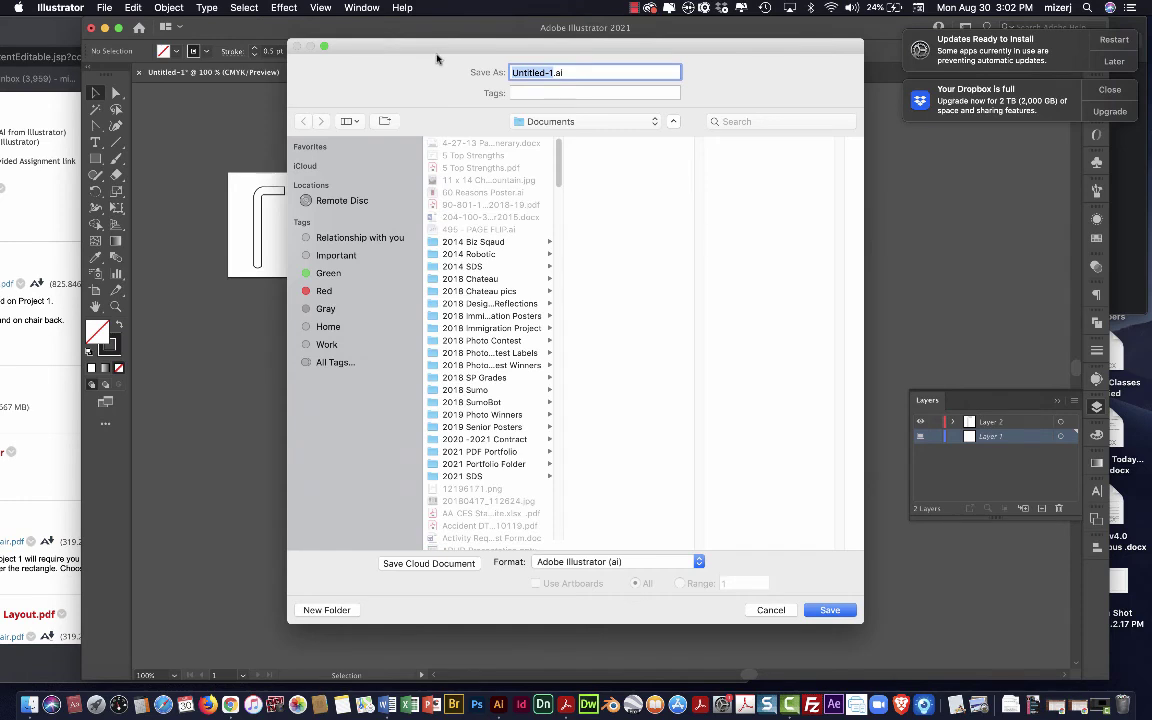
{"action": "type", "text": "A1lan W"}
{"action": "key", "text": "BackSpace"}
{"action": "key", "text": "BackSpace"}
{"action": "left_click", "coordinate": [527, 72]}
{"action": "key", "text": "BackSpace"}
{"action": "type", "text": "e"}
Step: Browse through the Users folder to pick the Desktop as the save location
{"action": "left_click", "coordinate": [577, 121]}
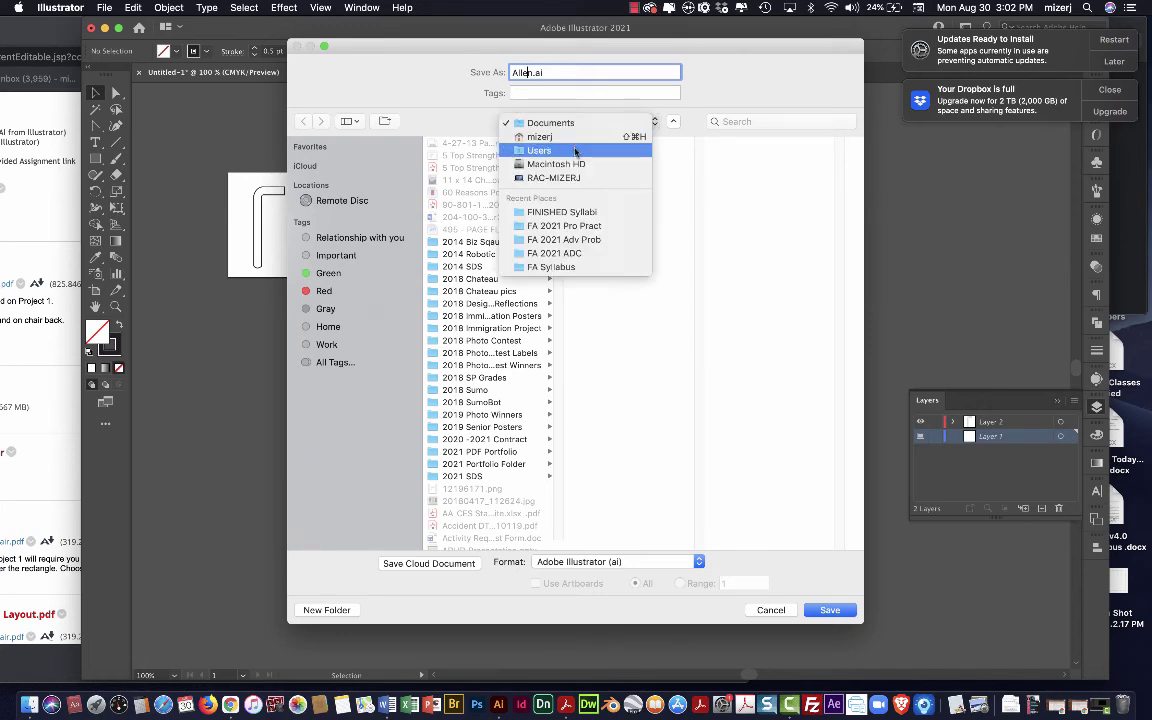
{"action": "left_click", "coordinate": [574, 150]}
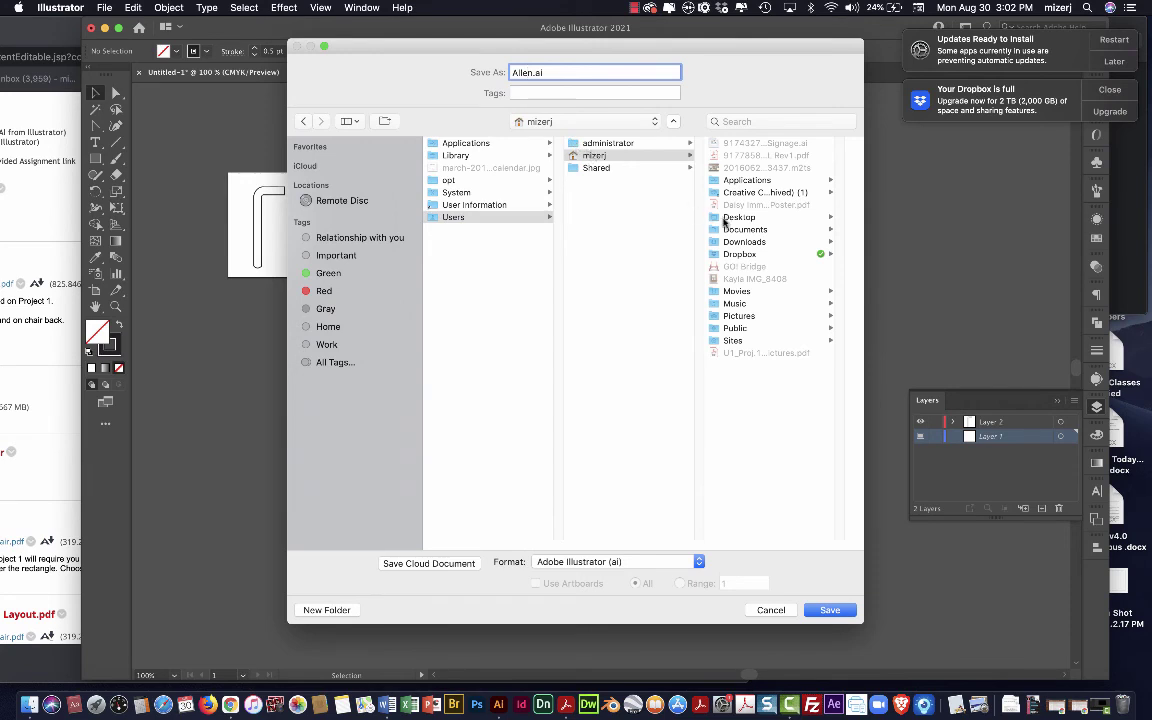
{"action": "left_click", "coordinate": [738, 217]}
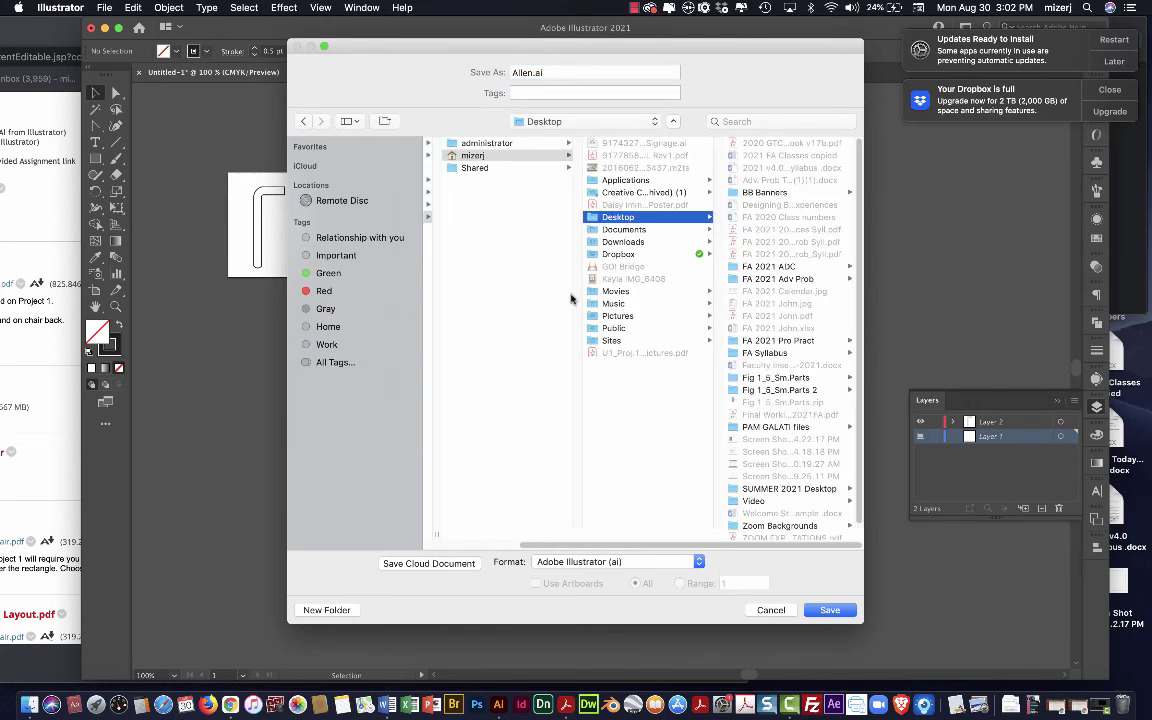
Step: Create a new Desktop folder named 'Proj. 1 Part A'
{"action": "left_click", "coordinate": [327, 610]}
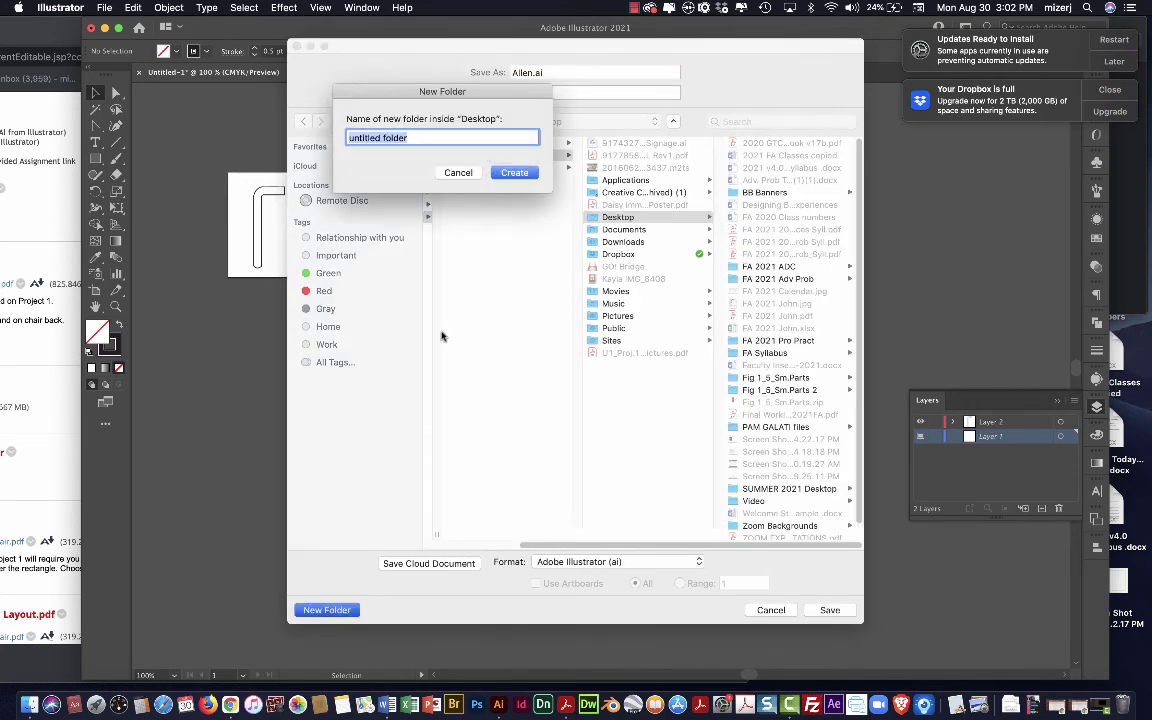
{"action": "type", "text": "Proj. 1 Part A"}
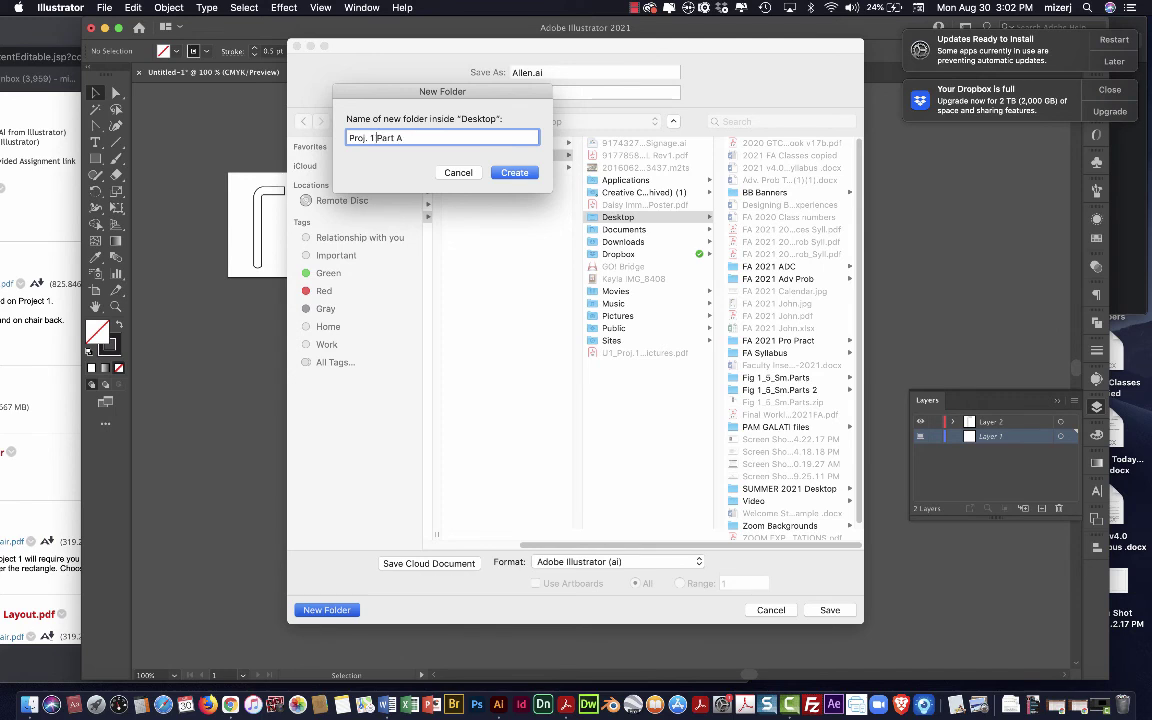
{"action": "left_click", "coordinate": [372, 138]}
{"action": "left_click", "coordinate": [512, 173]}
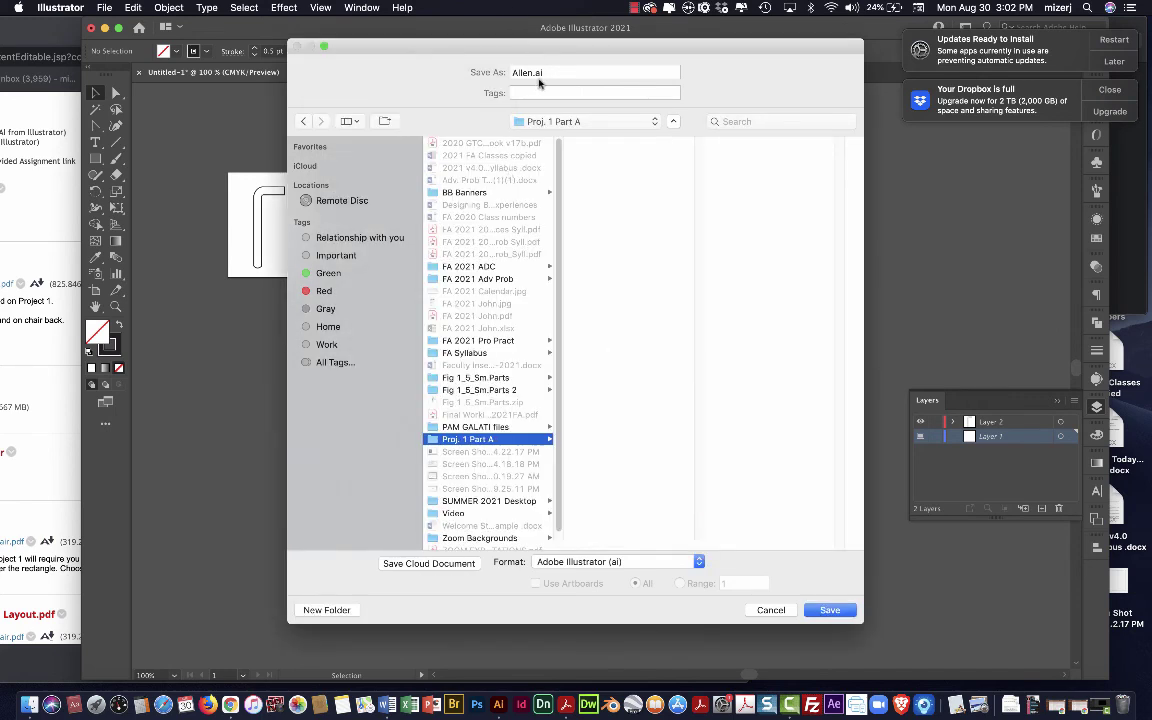
Step: Rename the file Allan.ai and save it with the default Illustrator options
{"action": "double_click", "coordinate": [527, 72]}
{"action": "type", "text": "Allan"}
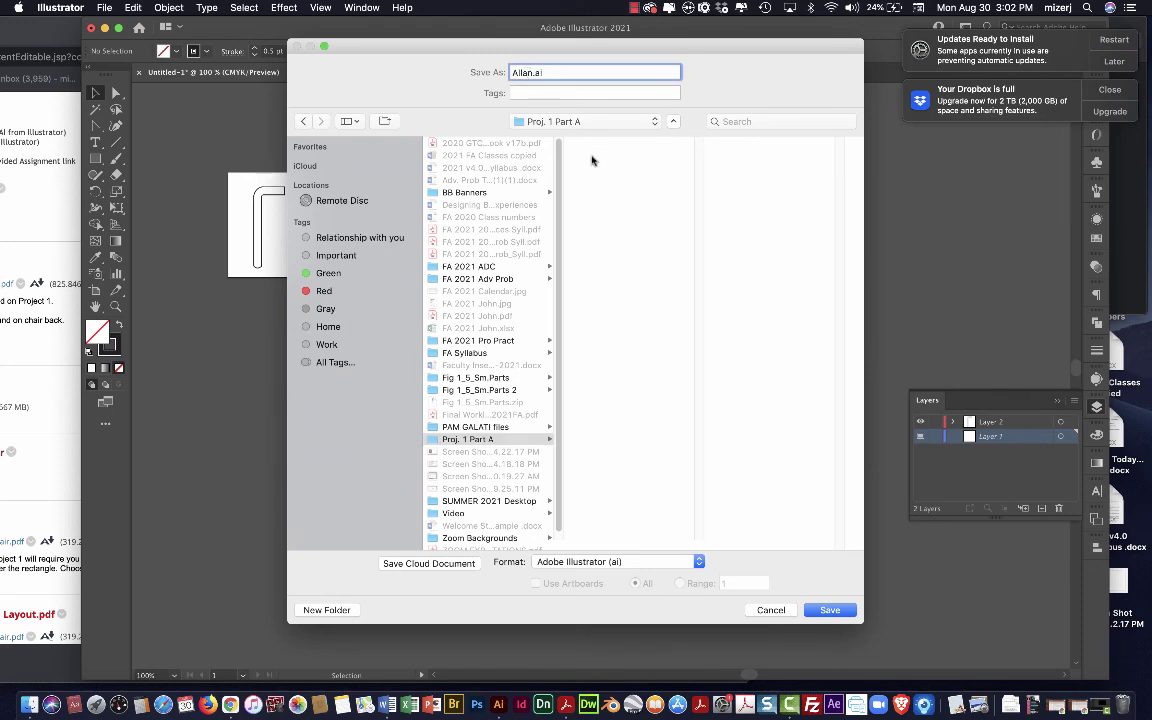
{"action": "left_click", "coordinate": [830, 610]}
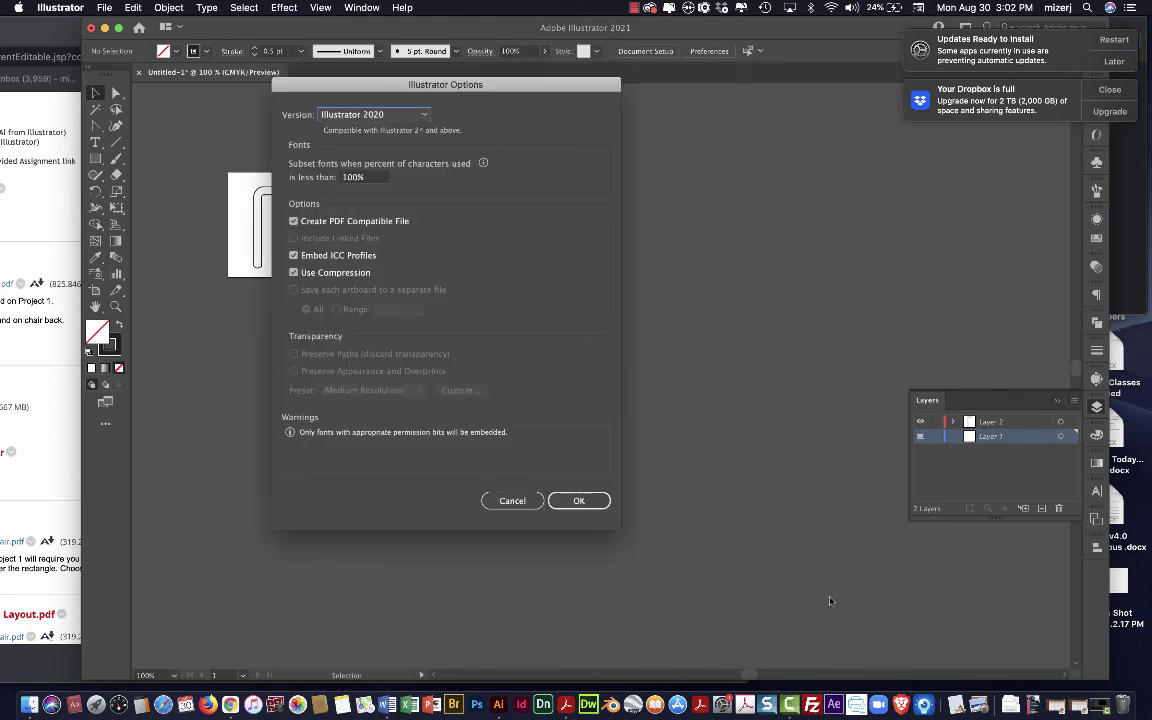
{"action": "left_click", "coordinate": [582, 500]}
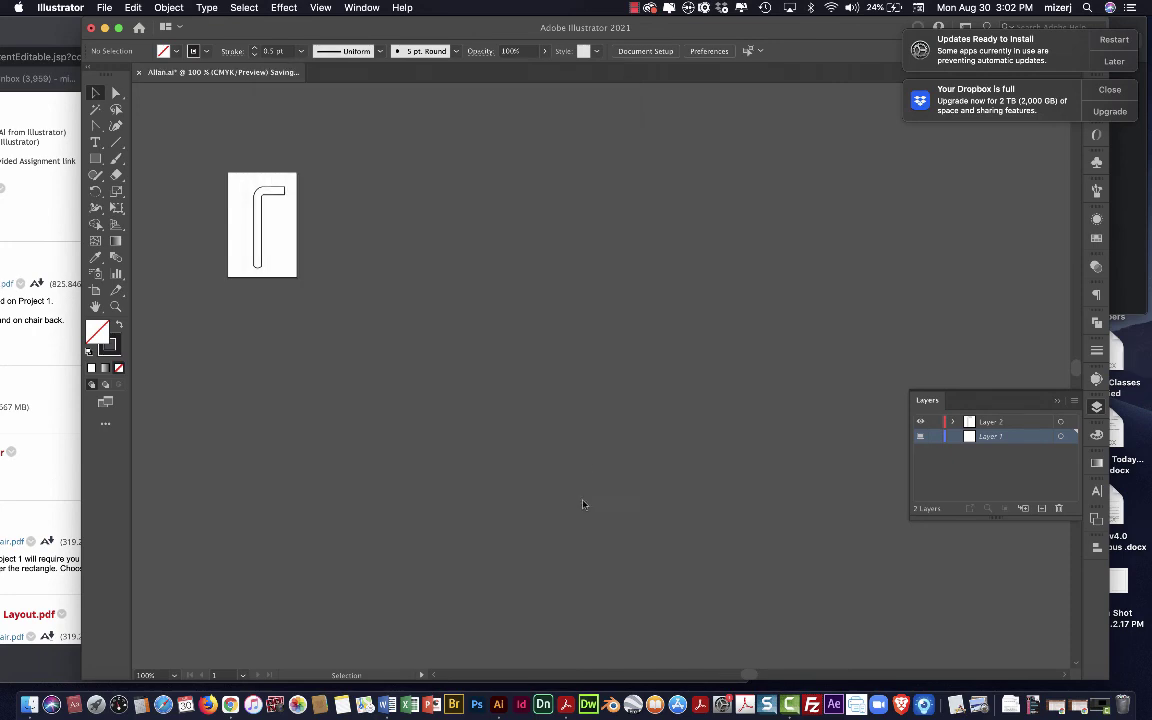
{"action": "left_click", "coordinate": [118, 27]}
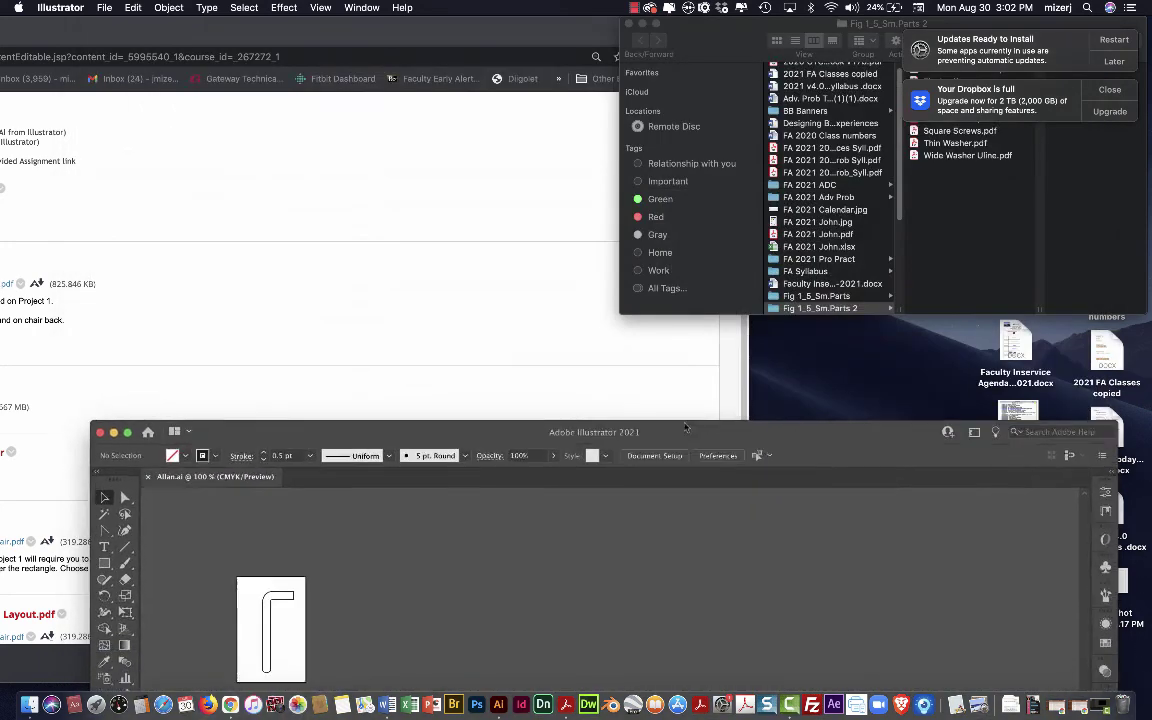
{"action": "left_click", "coordinate": [898, 262]}
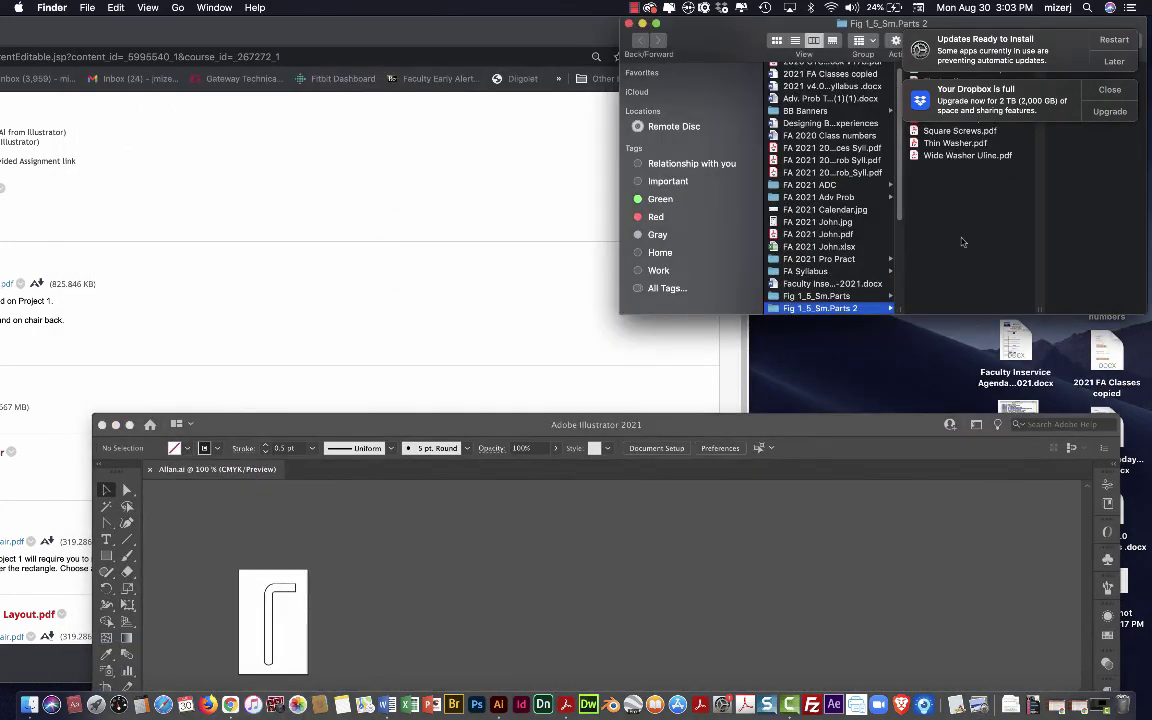
{"action": "left_click_drag", "start_coordinate": [775, 27], "coordinate": [834, 30]}
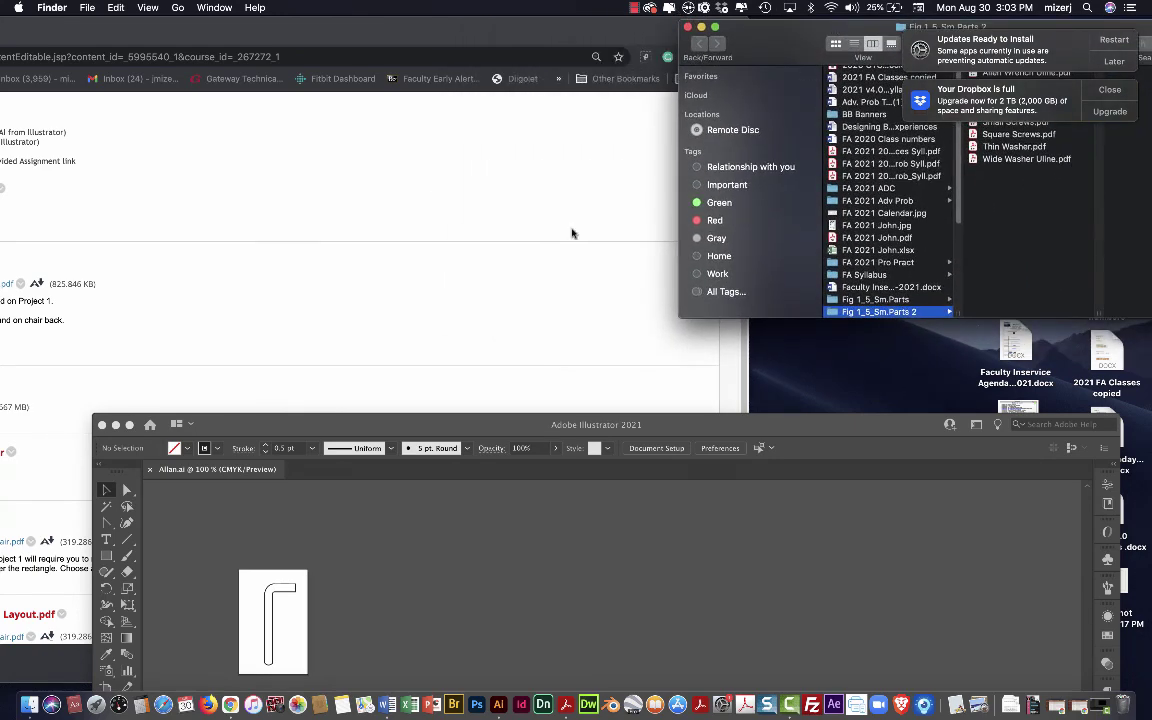
{"action": "left_click", "coordinate": [480, 424]}
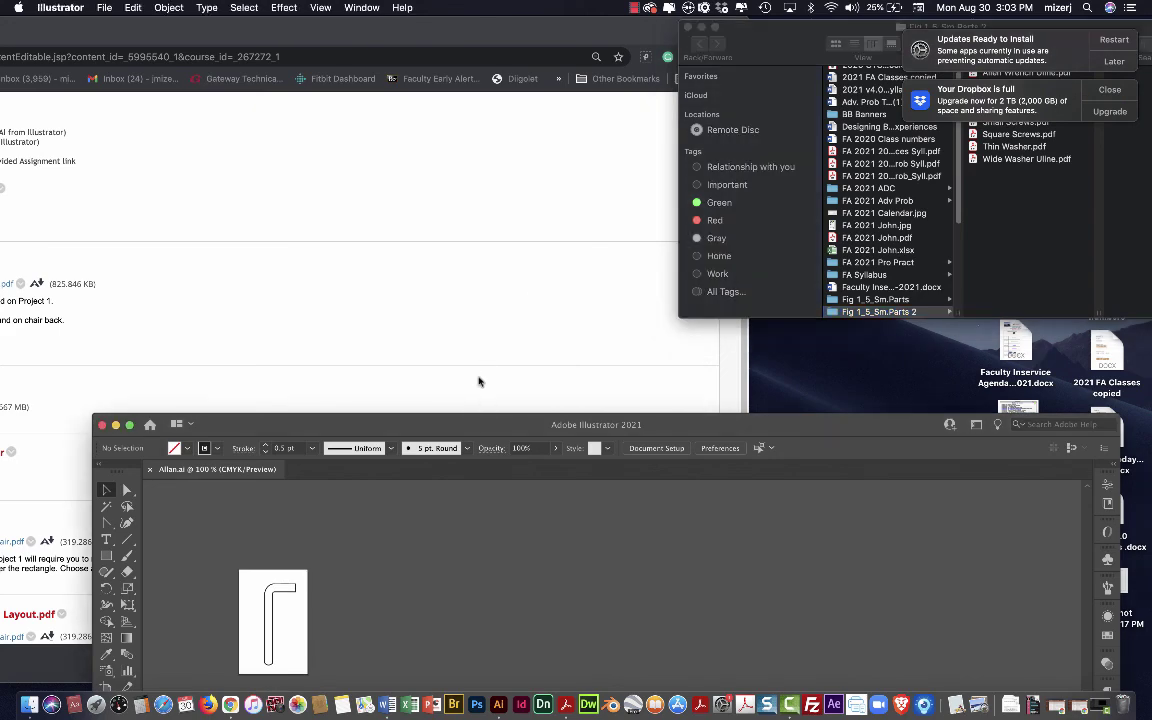
{"action": "left_click_drag", "start_coordinate": [489, 425], "coordinate": [440, 22]}
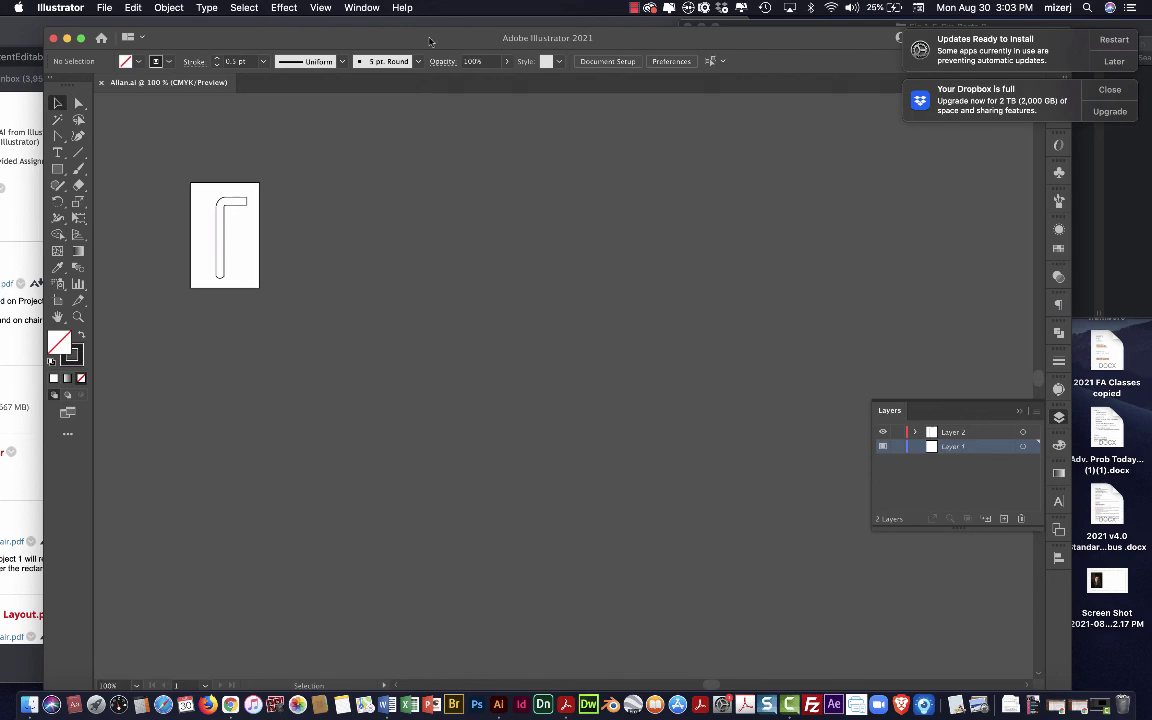
Step: Drag the Chrome and Illustrator windows down, then bring Finder forward and shift it left
{"action": "left_click_drag", "start_coordinate": [430, 20], "coordinate": [529, 384]}
{"action": "left_click", "coordinate": [594, 289]}
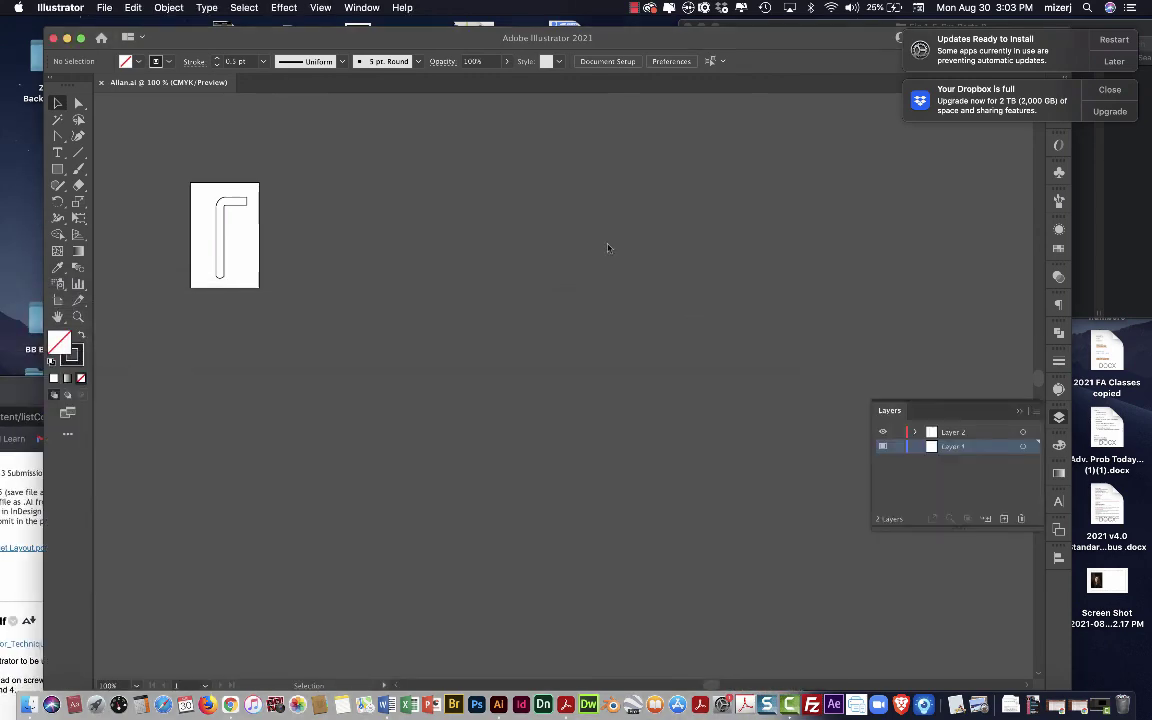
{"action": "left_click_drag", "start_coordinate": [595, 37], "coordinate": [501, 393]}
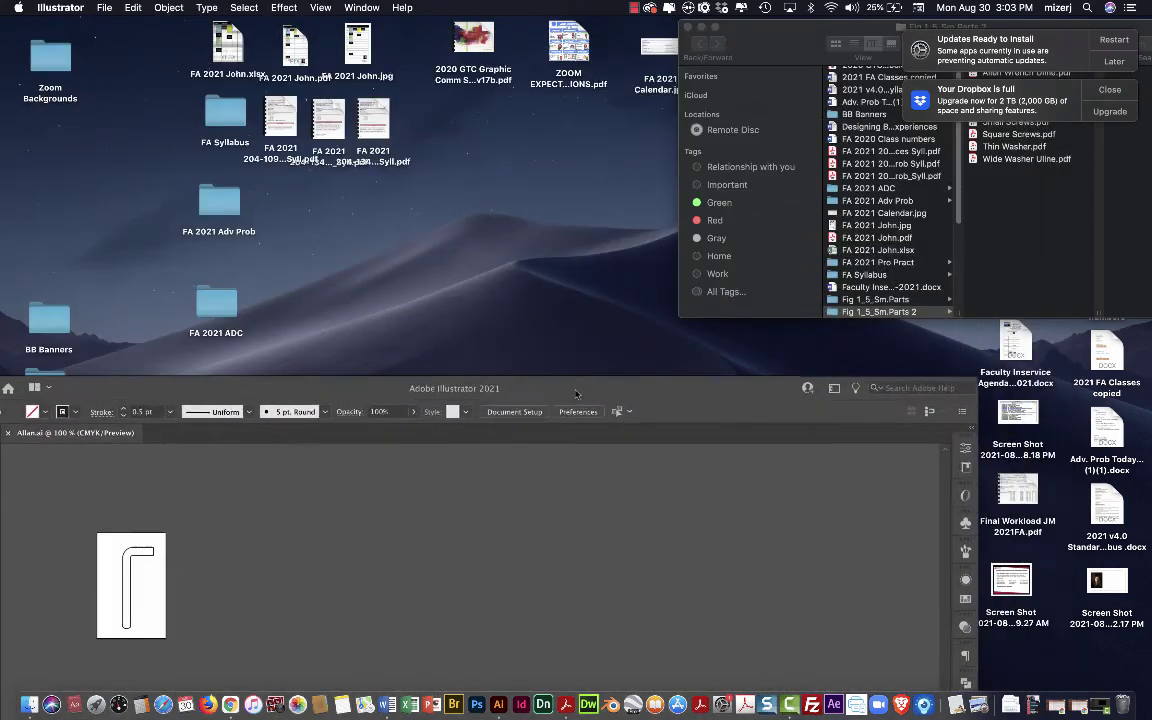
{"action": "left_click", "coordinate": [933, 190]}
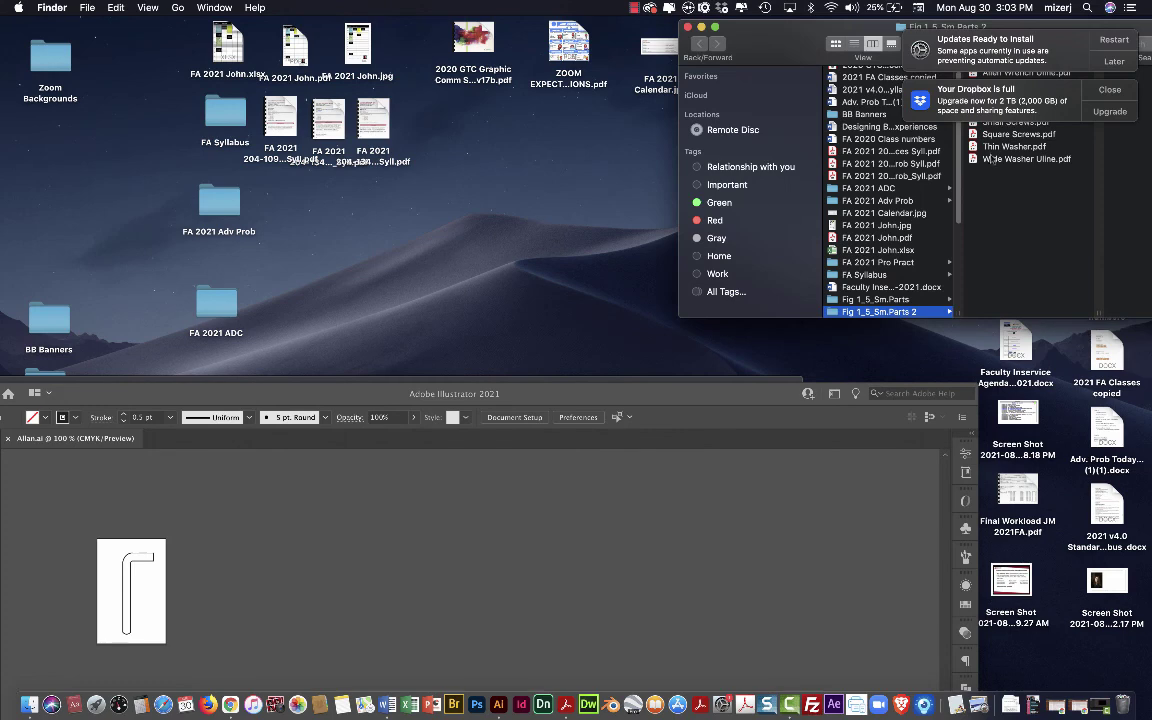
{"action": "left_click_drag", "start_coordinate": [834, 30], "coordinate": [586, 8]}
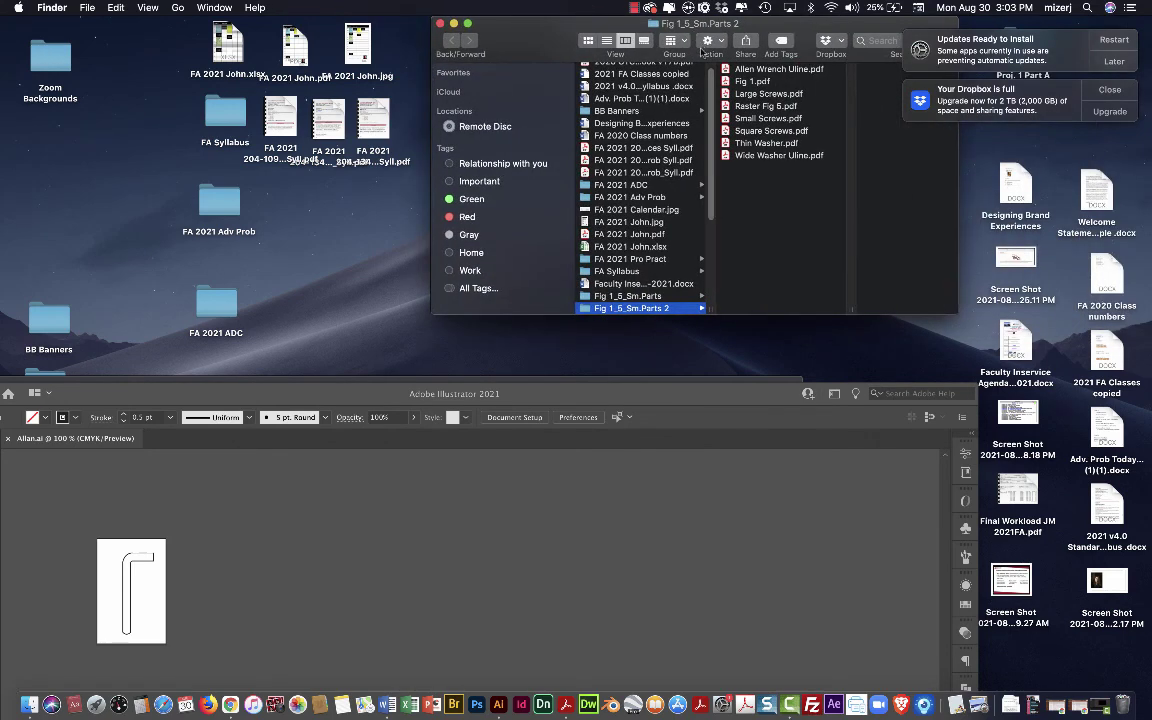